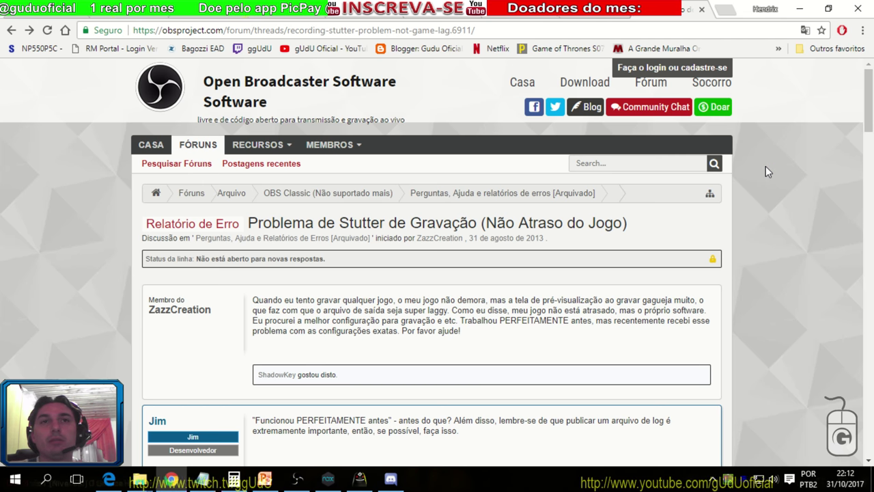
Read through the replies in the OBS forum thread about recording stutter, including the developer's answers
{"action": "scroll", "coordinate": [776, 133], "scroll_direction": "down", "scroll_amount": 4}
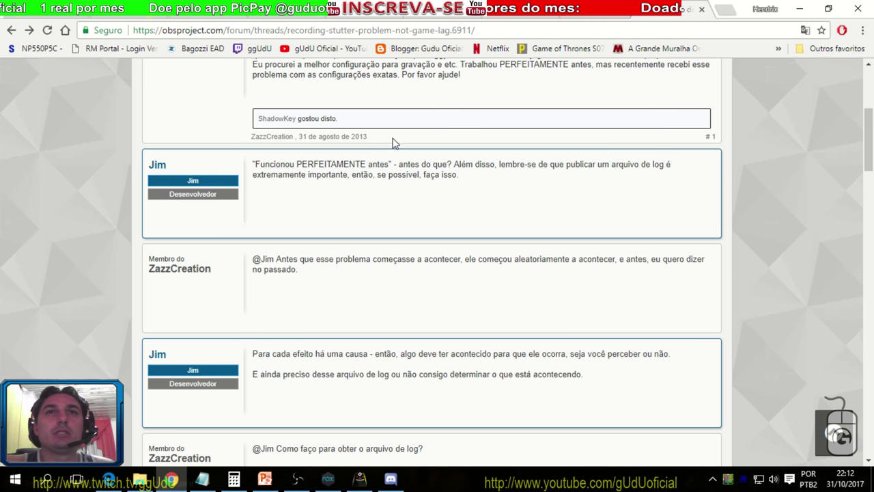
{"action": "scroll", "coordinate": [441, 194], "scroll_direction": "down", "scroll_amount": 2}
{"action": "scroll", "coordinate": [248, 210], "scroll_direction": "down", "scroll_amount": 6}
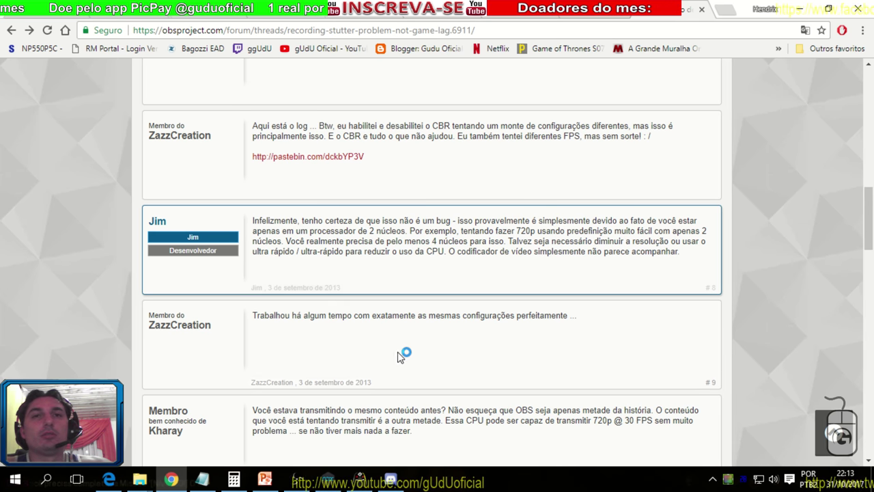
Switch to Open Broadcaster Software and examine the Quick Sync preset options in the advanced settings
{"action": "key", "text": "alt+Tab"}
{"action": "left_click", "coordinate": [301, 35]}
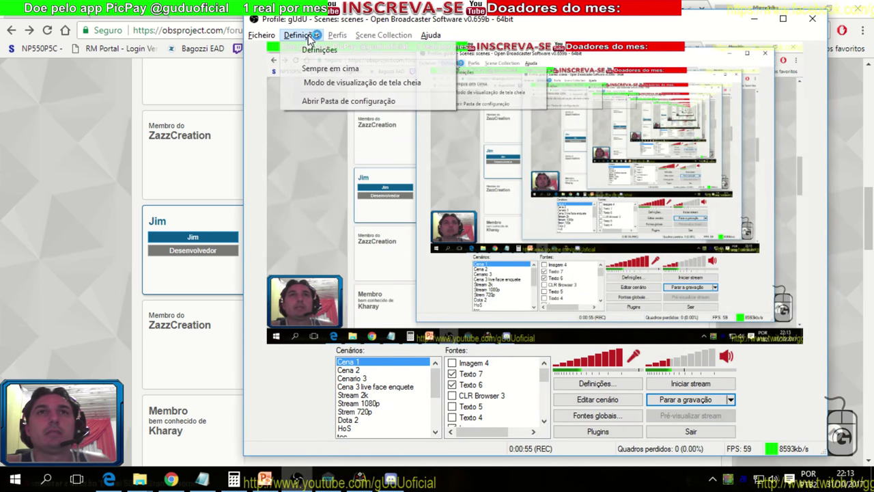
{"action": "left_click", "coordinate": [314, 52]}
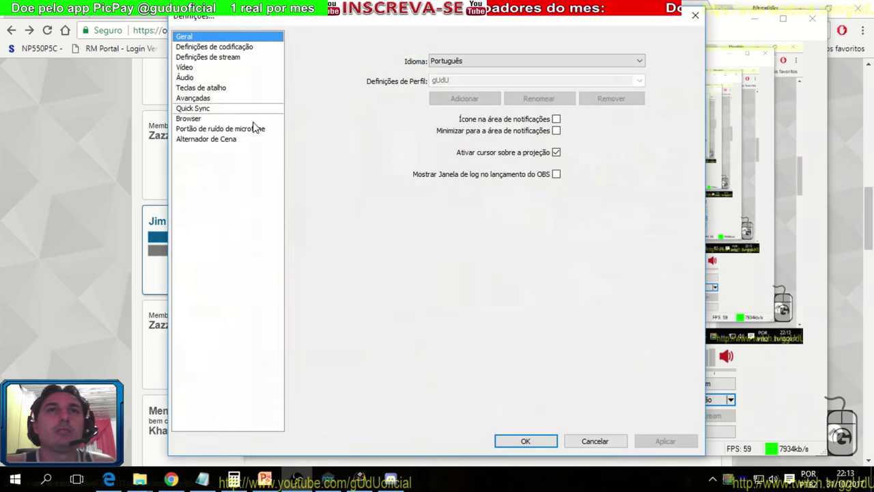
{"action": "left_click", "coordinate": [193, 98]}
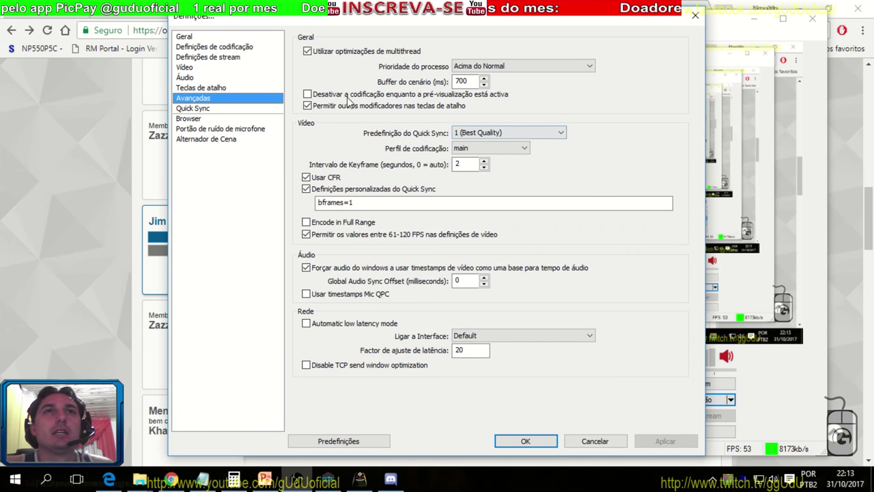
{"action": "left_click", "coordinate": [560, 133]}
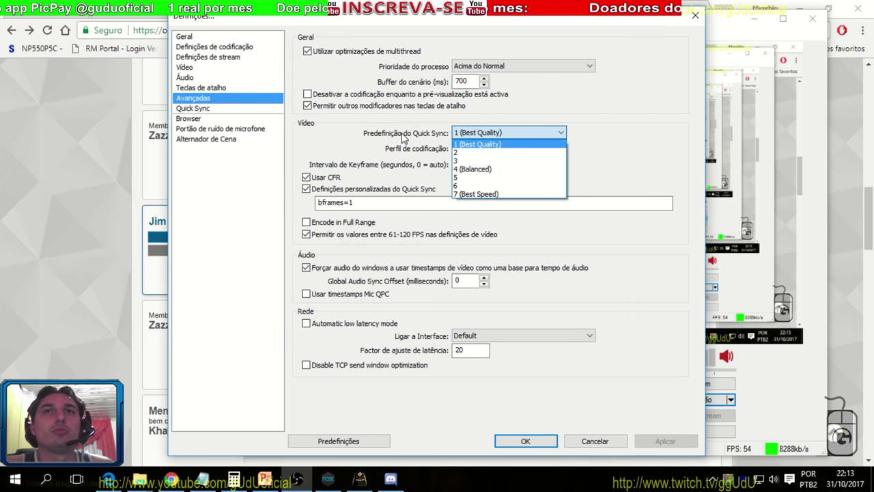
Check which video encoder is selected in the encoding settings, and review the advanced Quick Sync preset choices again
{"action": "left_click", "coordinate": [213, 48]}
{"action": "left_click", "coordinate": [214, 47]}
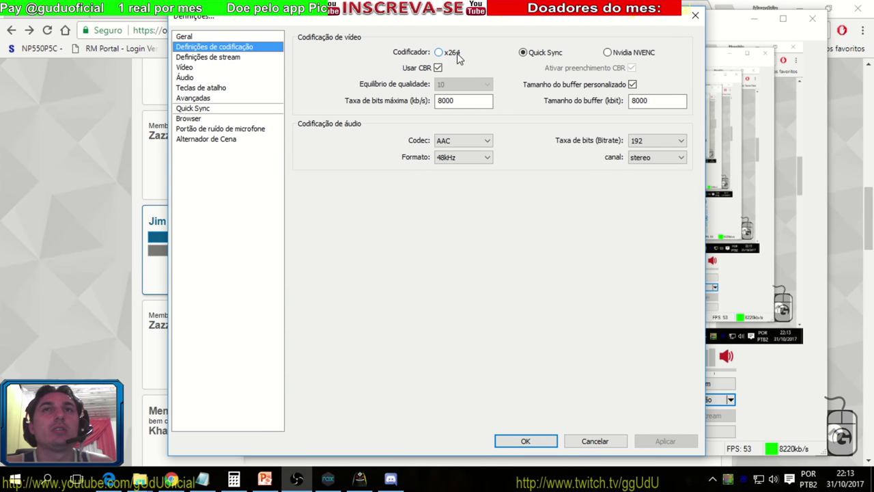
{"action": "left_click", "coordinate": [210, 99]}
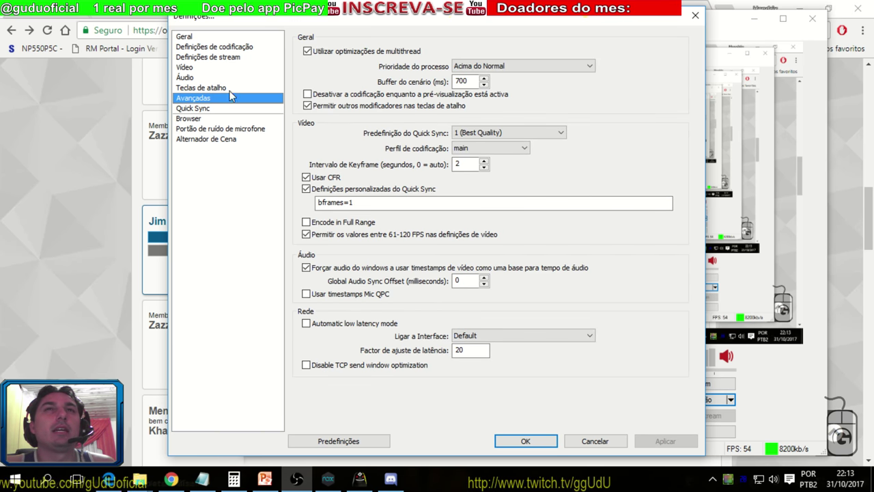
{"action": "left_click", "coordinate": [507, 132]}
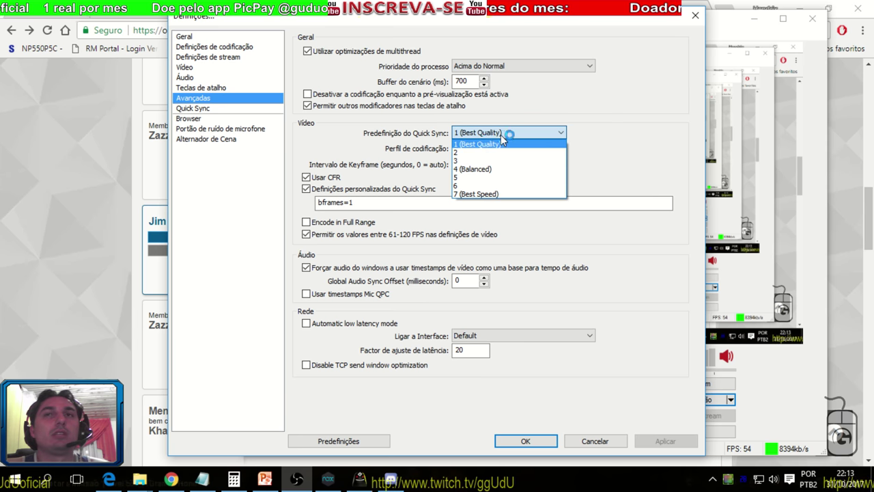
{"action": "left_click", "coordinate": [621, 121]}
{"action": "left_click", "coordinate": [486, 132]}
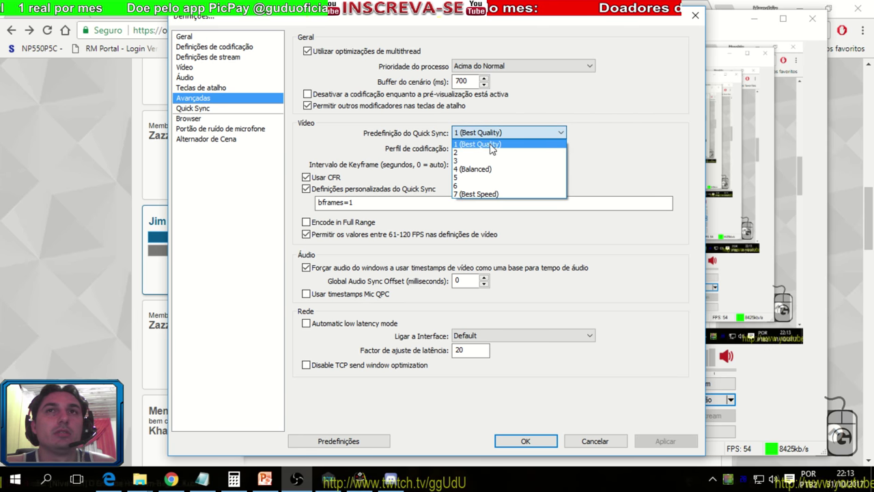
{"action": "left_click", "coordinate": [408, 140]}
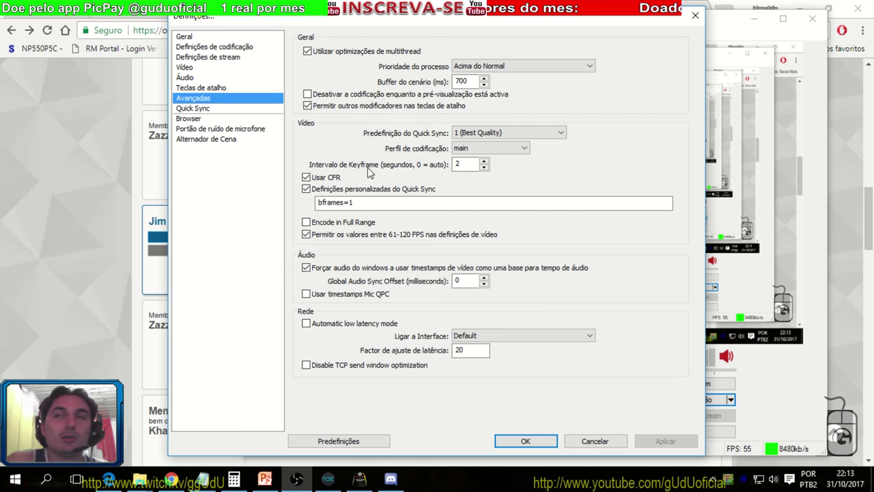
{"action": "left_click_drag", "start_coordinate": [434, 21], "coordinate": [523, 20]}
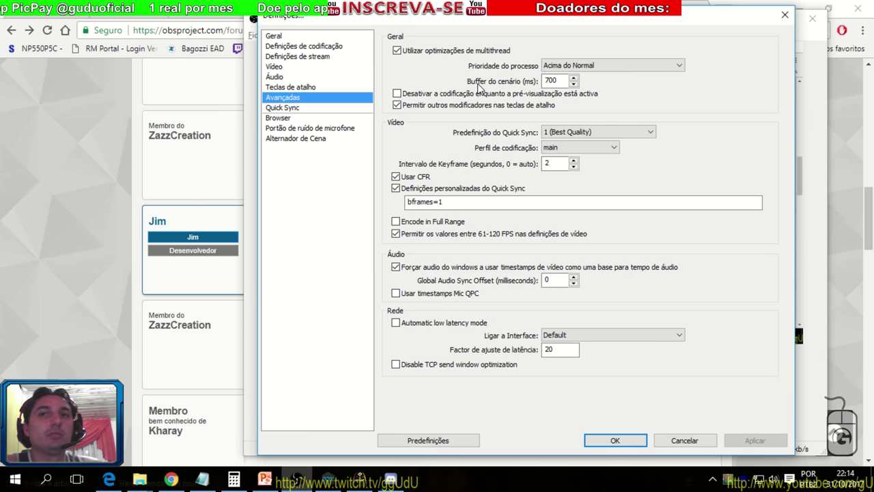
Switch to Chrome and search Google for "klite" in a new tab
{"action": "left_click", "coordinate": [49, 209]}
{"action": "left_click", "coordinate": [725, 10]}
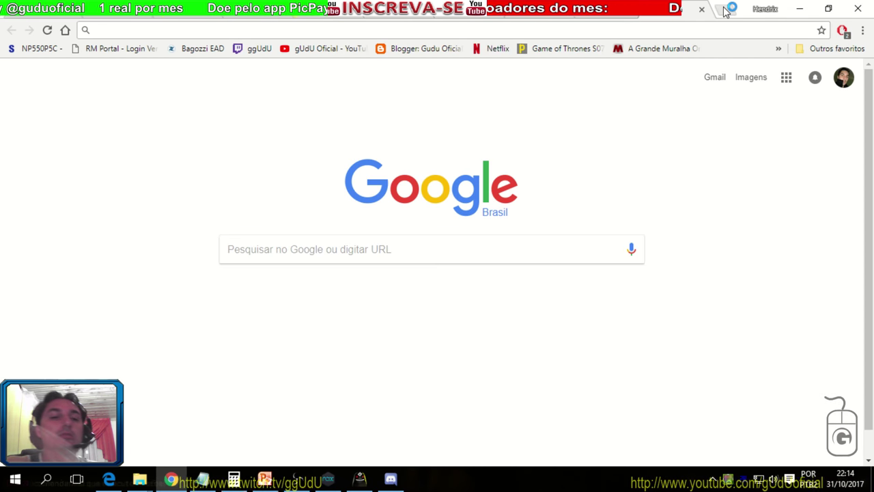
{"action": "type", "text": "klite"}
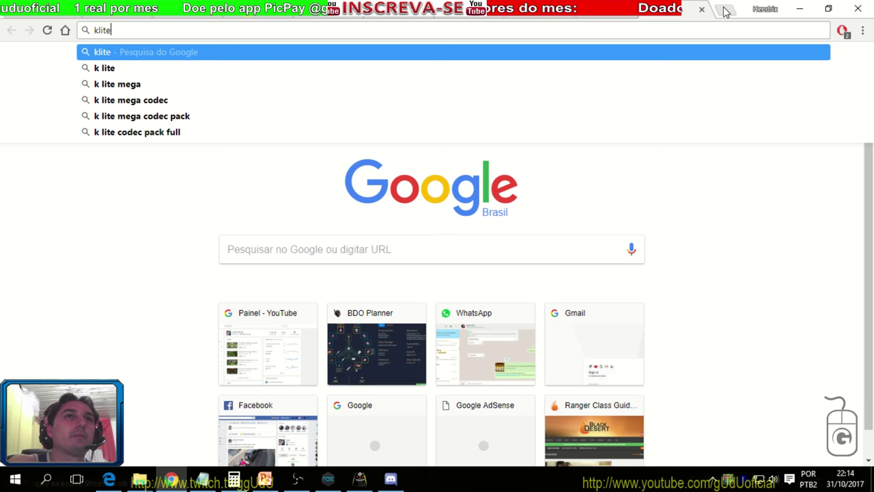
{"action": "key", "text": "Return"}
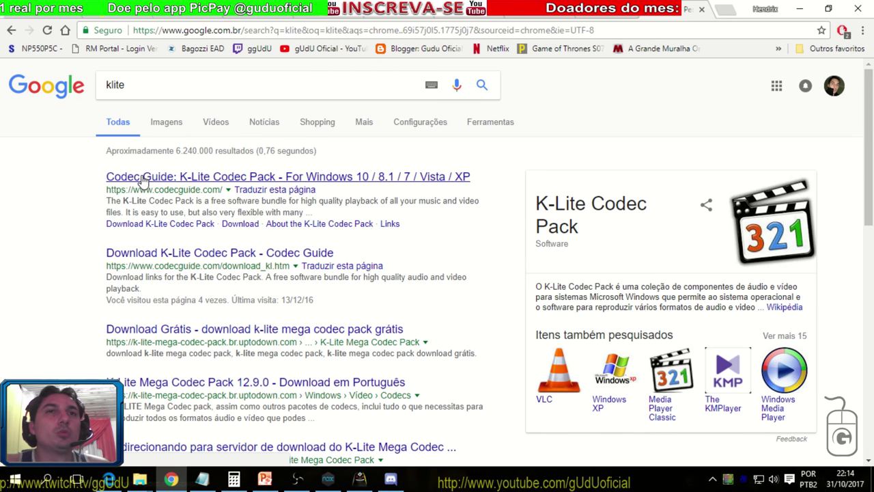
Open the Codec Guide site's K-Lite Codec Pack download page and review the available variants down to Mega and Beta
{"action": "left_click", "coordinate": [142, 178]}
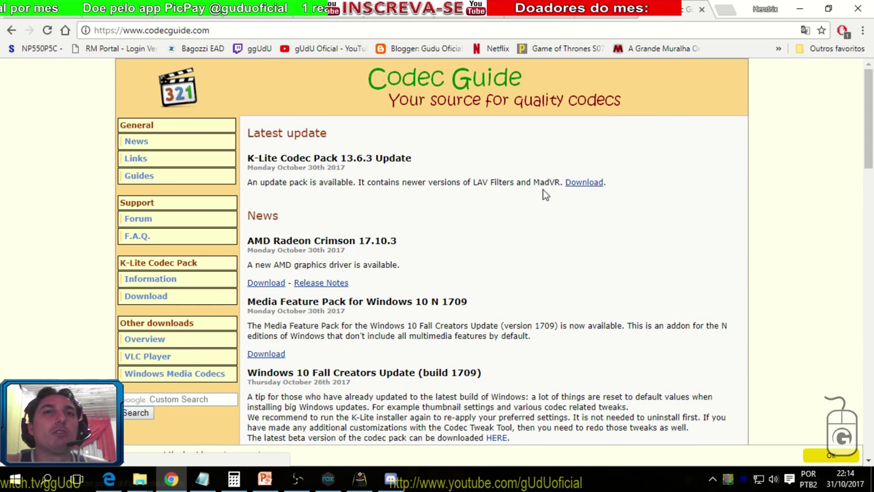
{"action": "scroll", "coordinate": [86, 203], "scroll_direction": "down", "scroll_amount": 1}
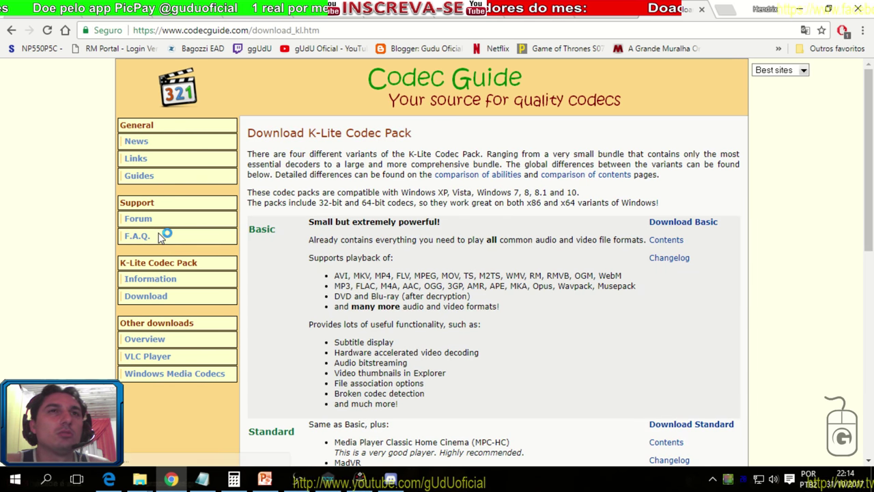
{"action": "scroll", "coordinate": [738, 185], "scroll_direction": "down", "scroll_amount": 7}
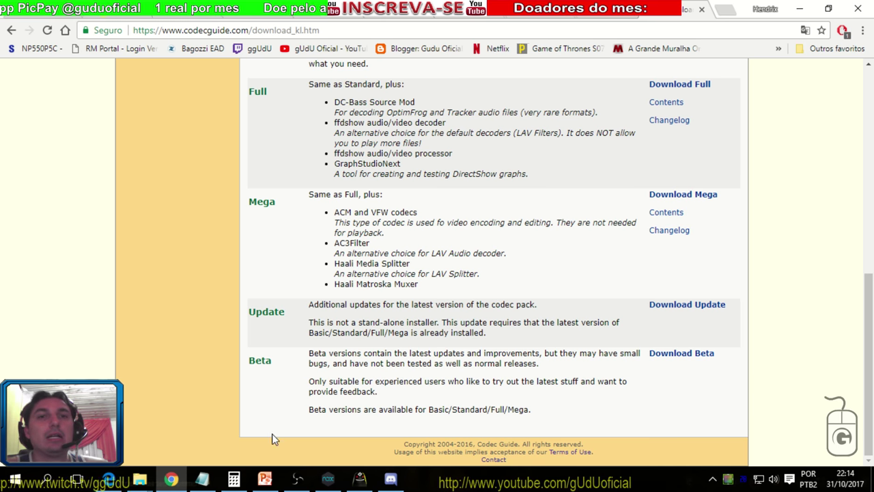
Return to the OBS settings and examine the maximum bitrate and buffer size in the encoding settings
{"action": "left_click", "coordinate": [297, 480]}
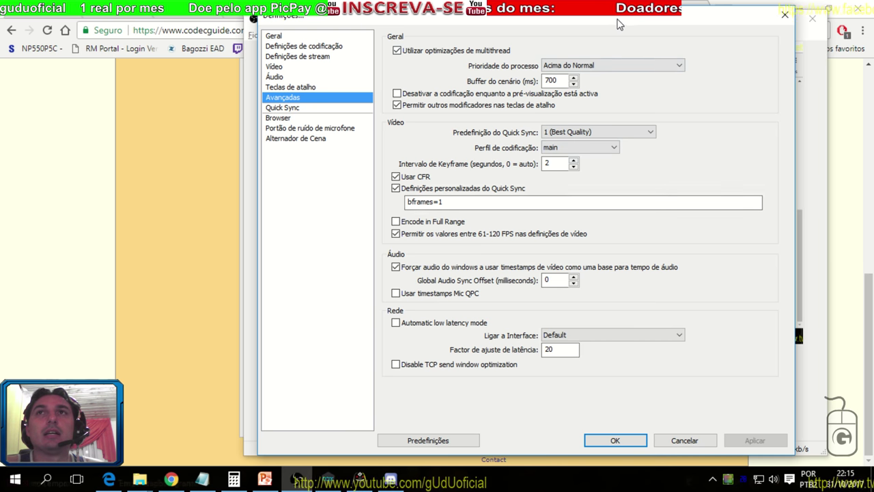
{"action": "left_click_drag", "start_coordinate": [620, 23], "coordinate": [595, 28]}
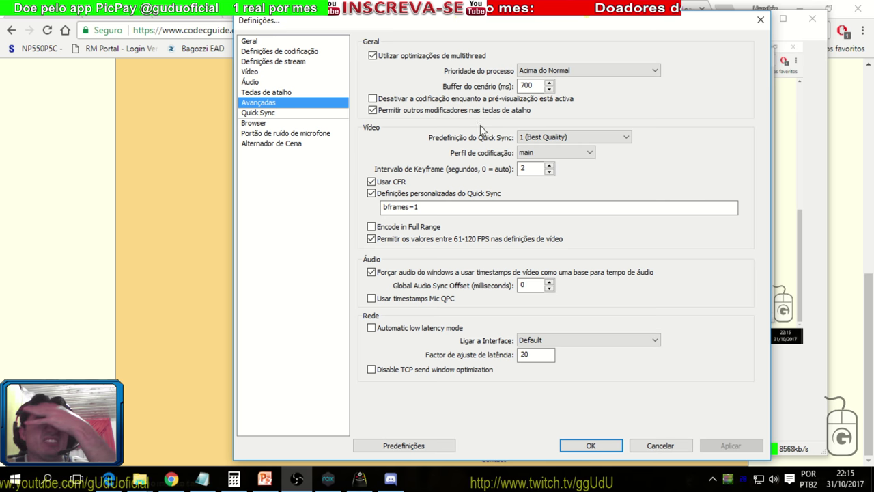
{"action": "left_click", "coordinate": [301, 53]}
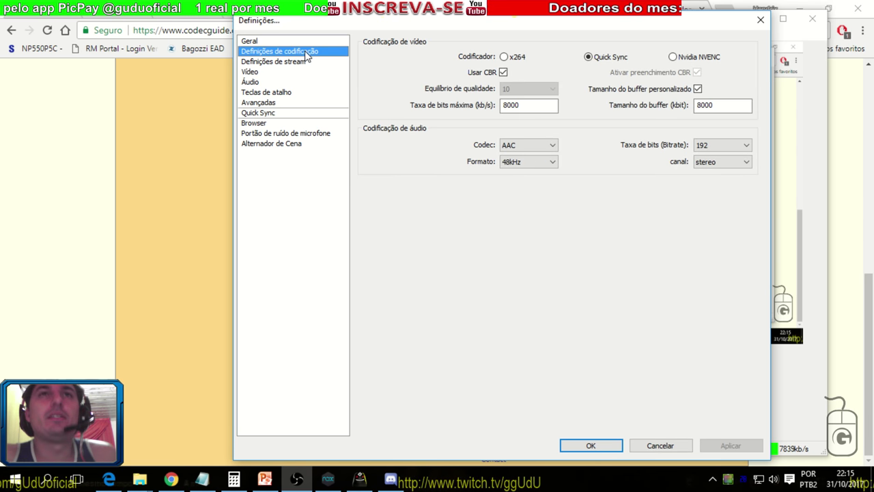
{"action": "double_click", "coordinate": [537, 104]}
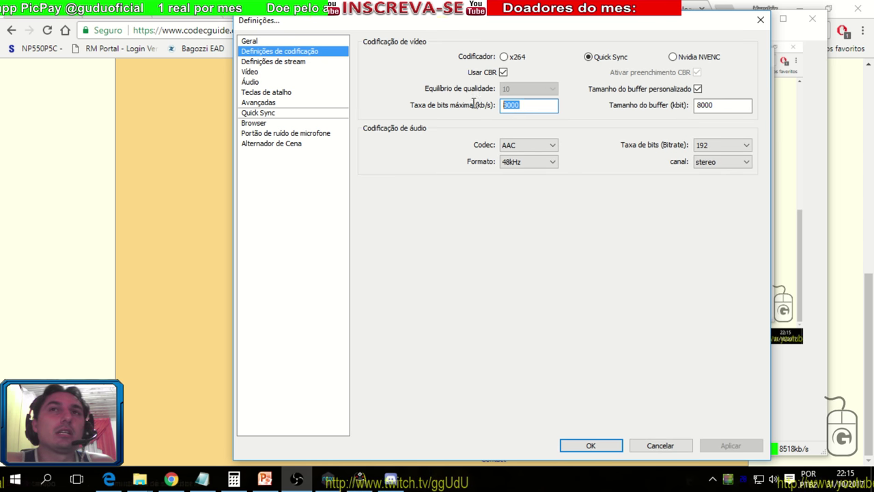
{"action": "double_click", "coordinate": [731, 105]}
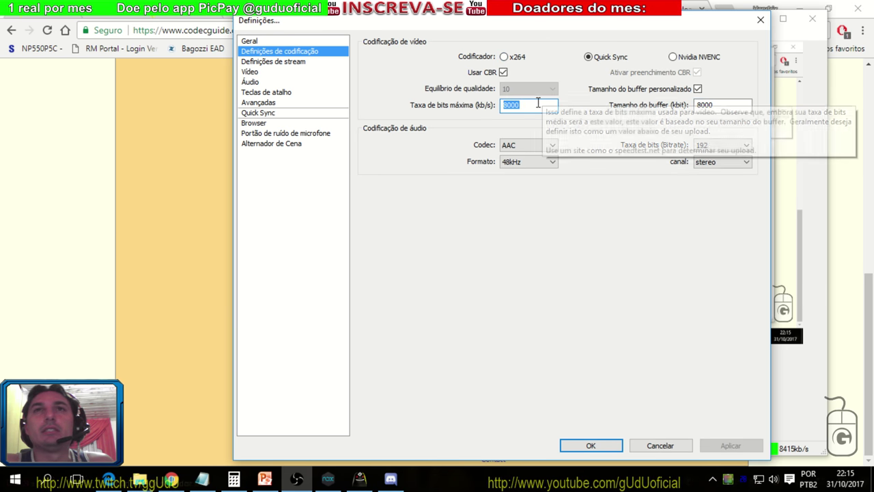
{"action": "type", "text": "8000"}
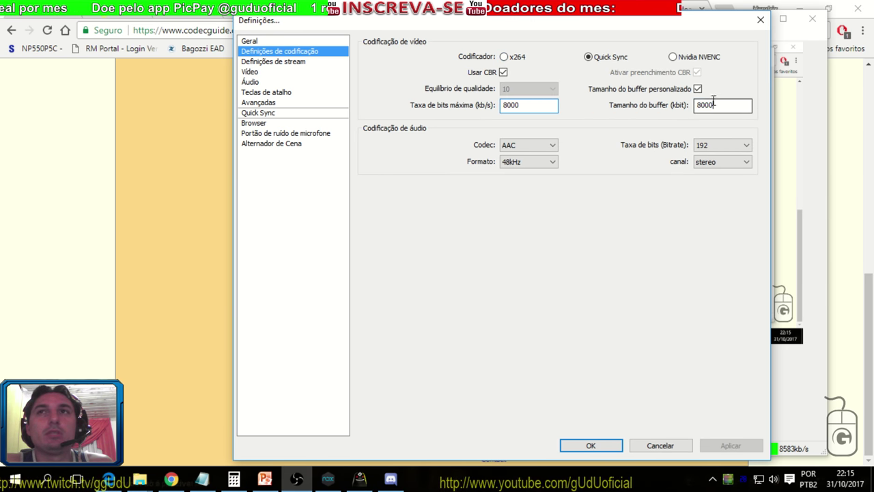
{"action": "double_click", "coordinate": [540, 105]}
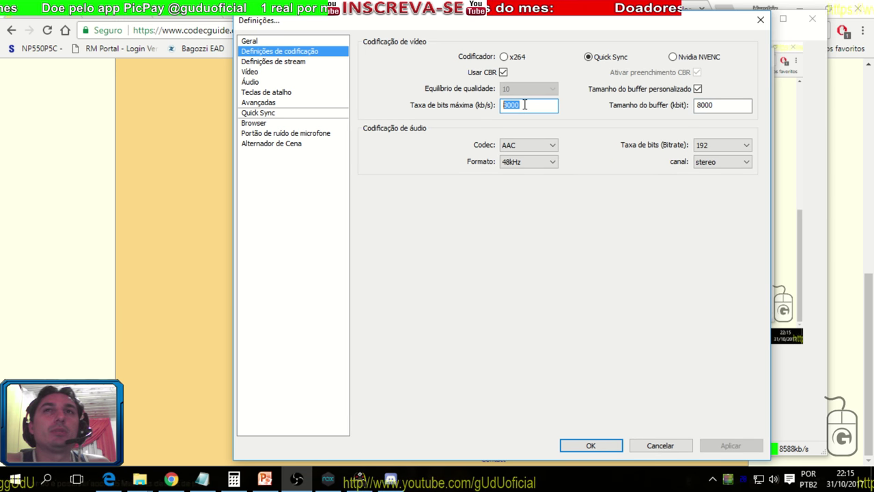
{"action": "left_click", "coordinate": [530, 104]}
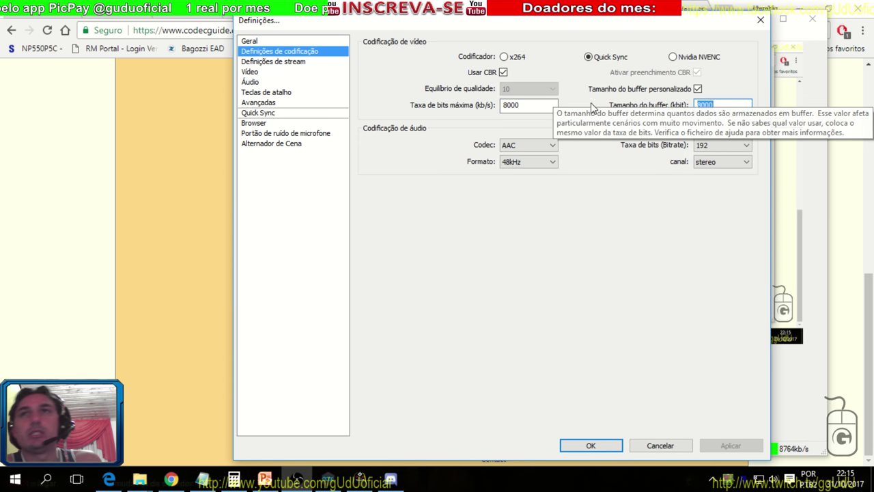
Disable the custom buffer size and set the maximum video bitrate to 8000 kb/s
{"action": "left_click", "coordinate": [698, 89]}
{"action": "left_click", "coordinate": [532, 111]}
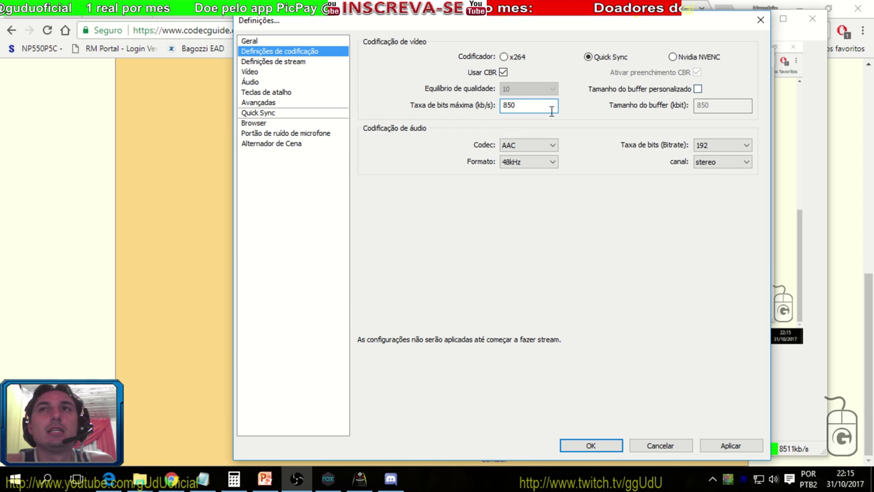
{"action": "type", "text": "800"}
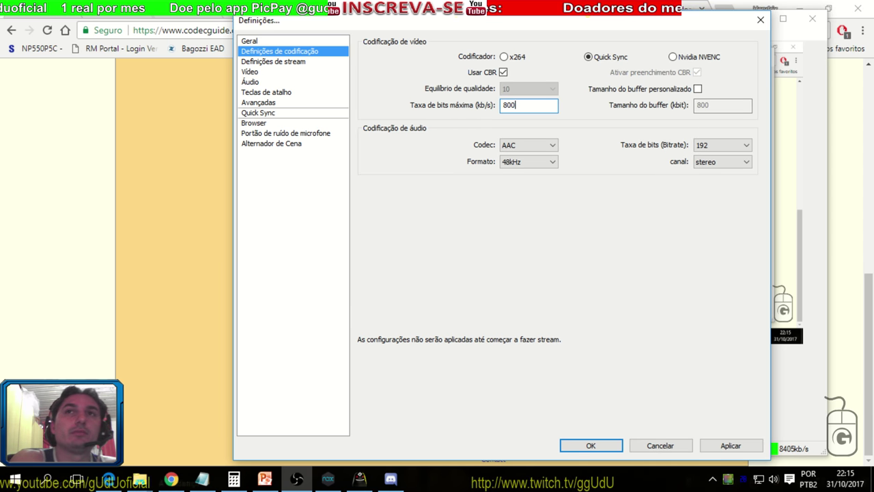
{"action": "type", "text": "0"}
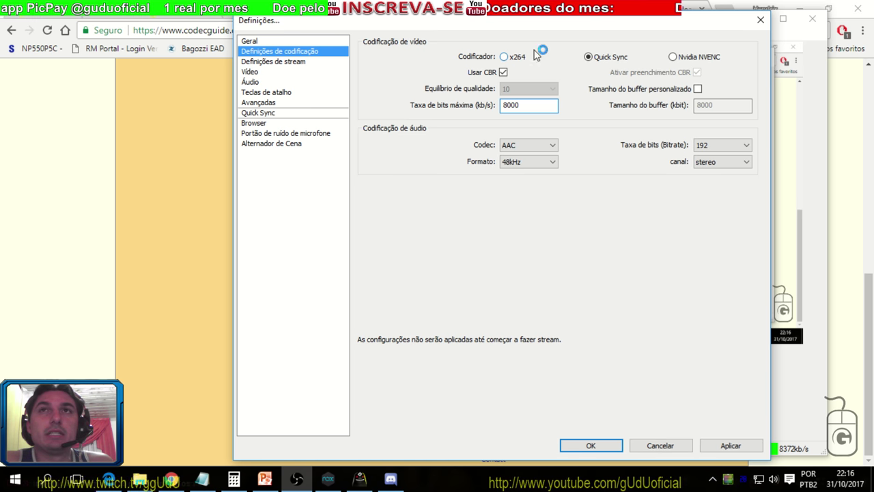
{"action": "left_click", "coordinate": [301, 62]}
{"action": "left_click", "coordinate": [449, 282]}
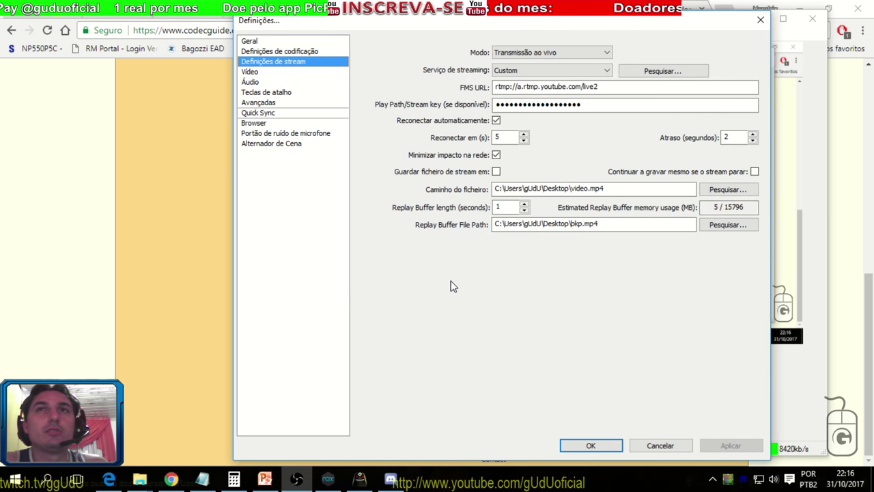
Examine the custom base resolution and the available video adapters in the video settings
{"action": "left_click", "coordinate": [277, 75]}
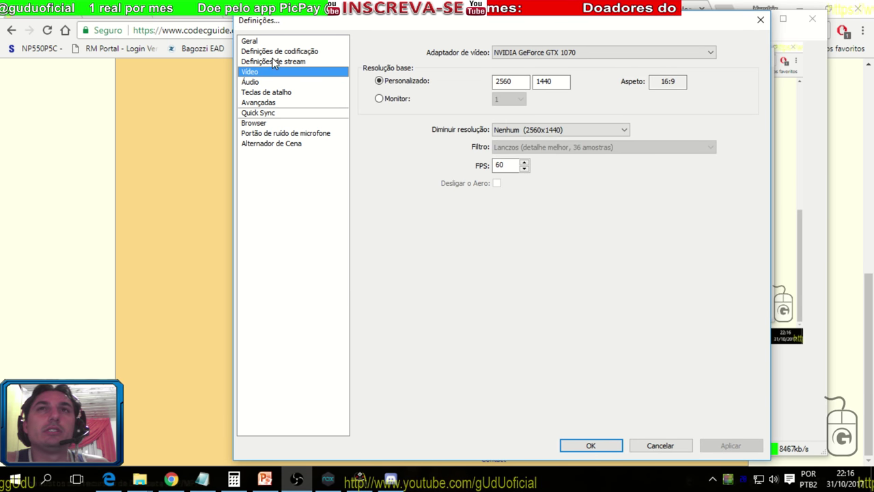
{"action": "left_click", "coordinate": [272, 41]}
{"action": "left_click", "coordinate": [265, 72]}
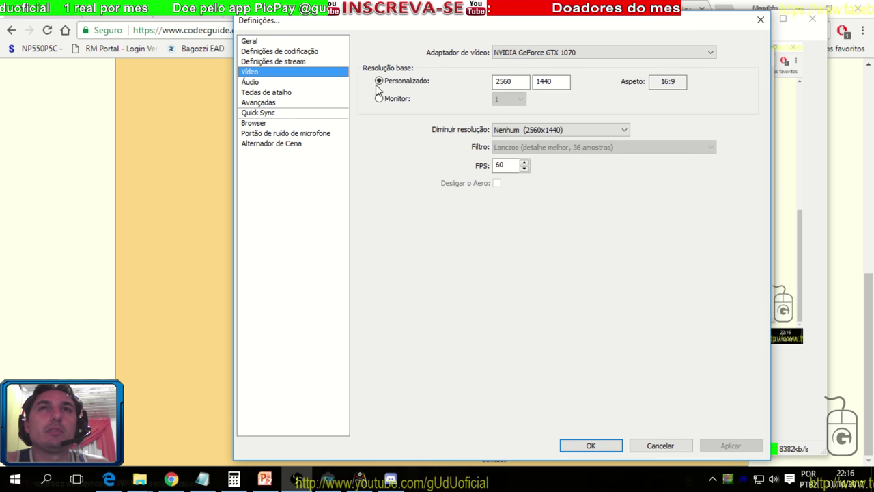
{"action": "double_click", "coordinate": [503, 82]}
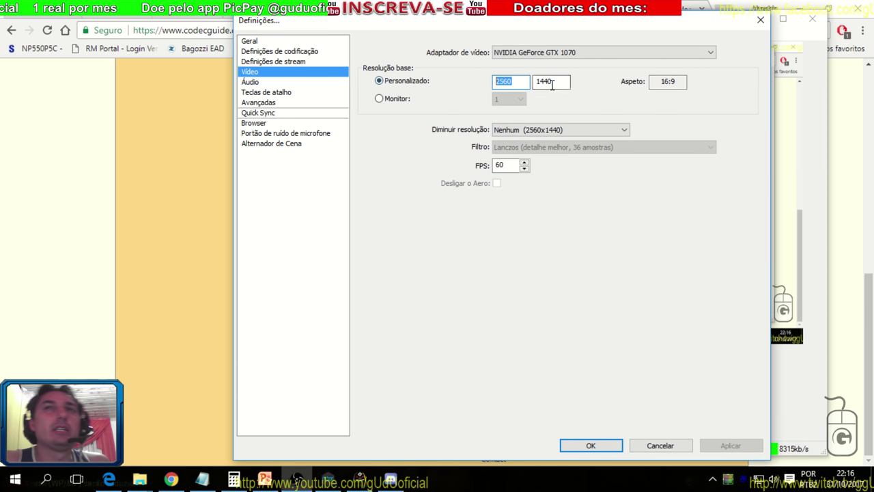
{"action": "left_click", "coordinate": [709, 54]}
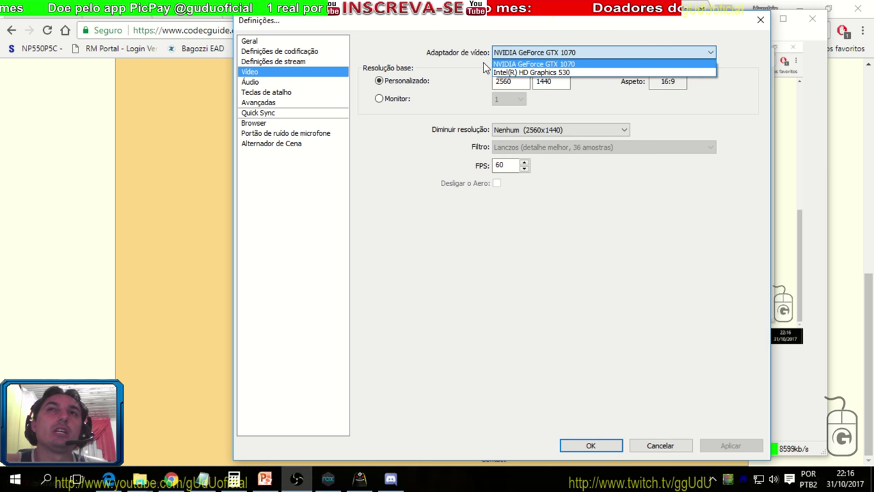
{"action": "left_click", "coordinate": [467, 82]}
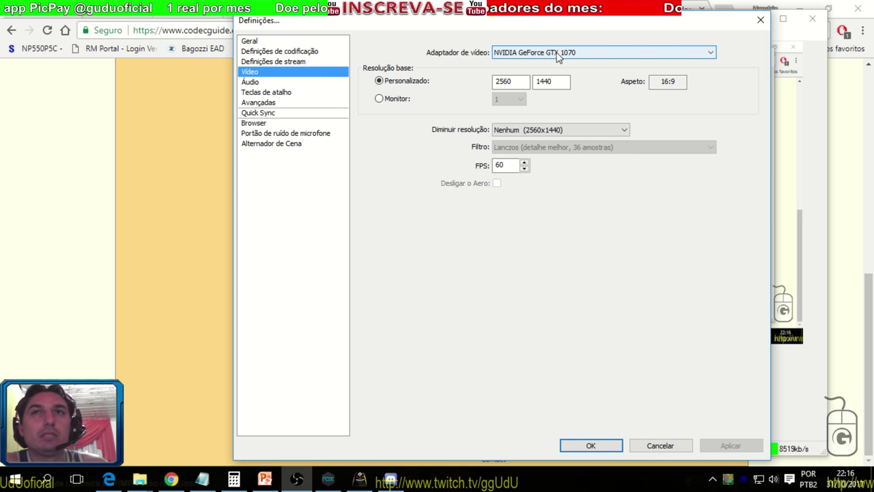
Examine the frame rate in the video settings and the device options in the audio settings
{"action": "double_click", "coordinate": [501, 165]}
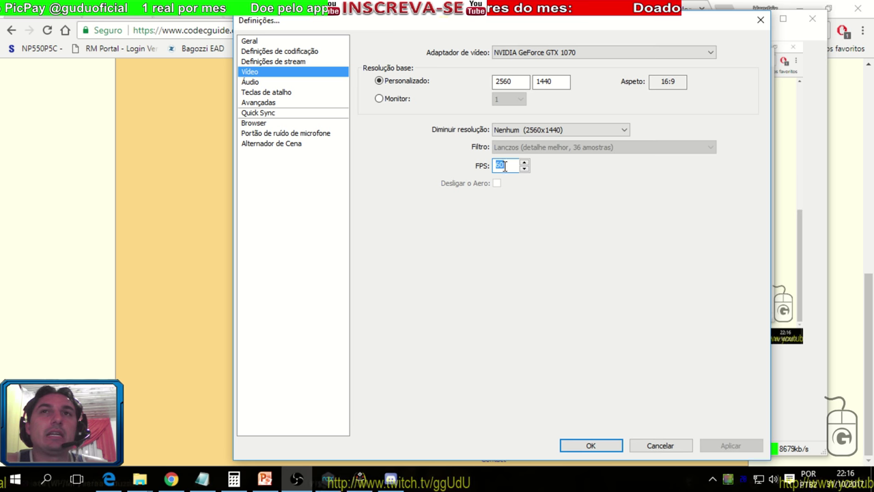
{"action": "type", "text": "30"}
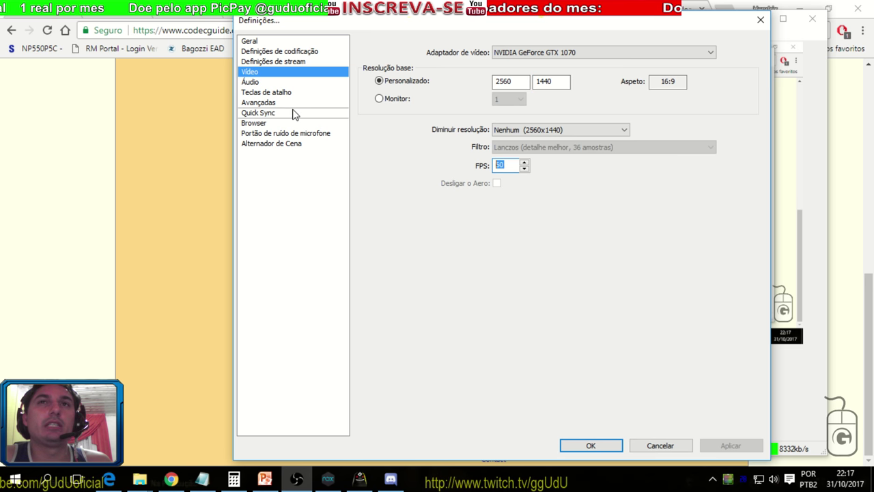
{"action": "left_click", "coordinate": [254, 82]}
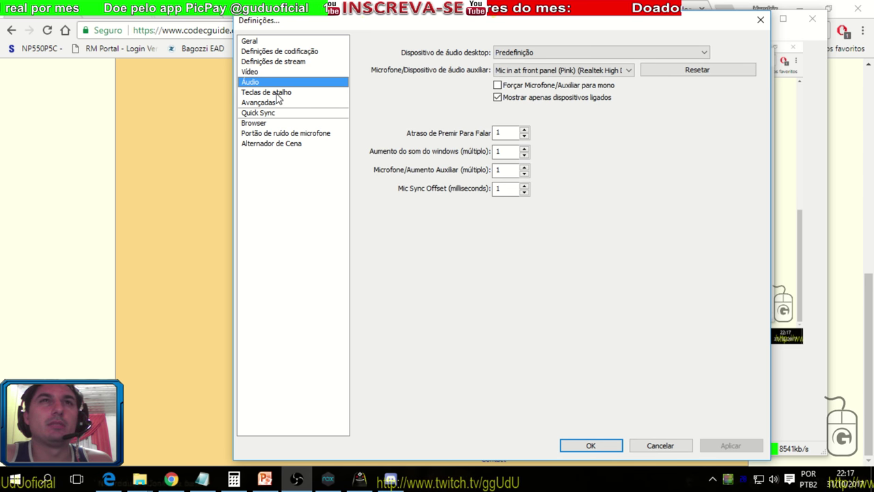
{"action": "left_click", "coordinate": [273, 93]}
{"action": "left_click", "coordinate": [270, 82]}
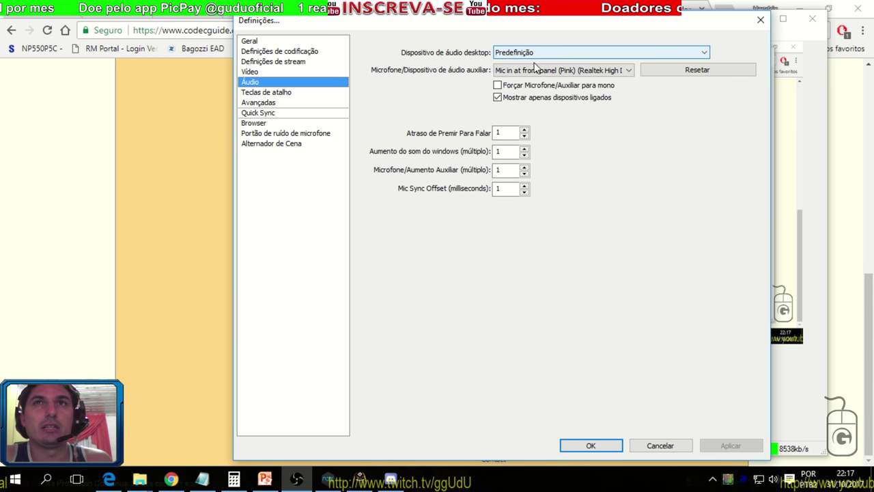
{"action": "left_click", "coordinate": [287, 93]}
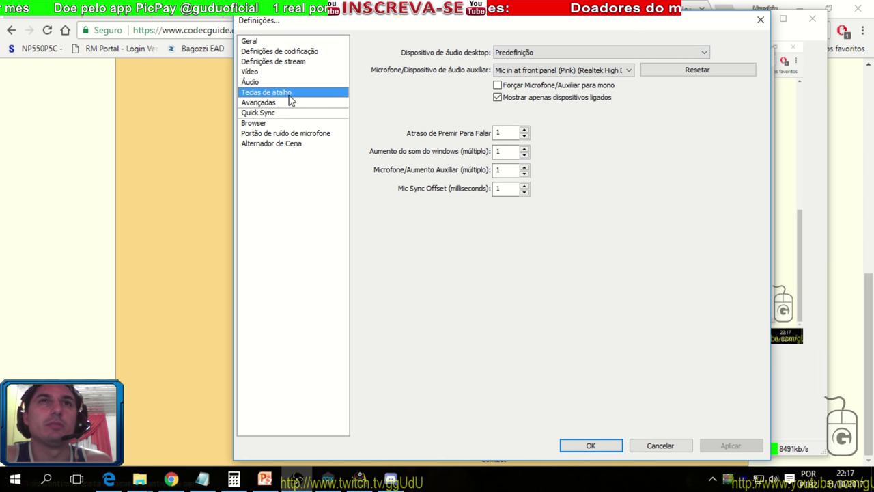
Examine the available Quick Sync presets in the advanced settings
{"action": "left_click", "coordinate": [279, 102]}
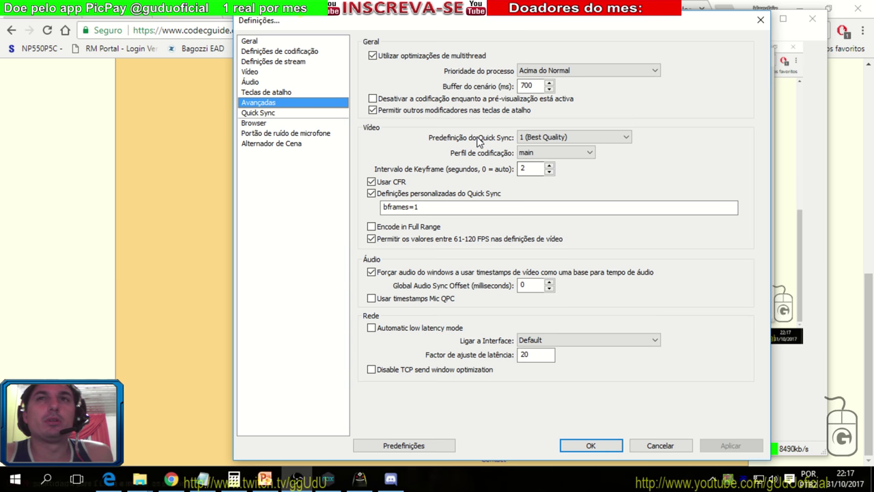
{"action": "left_click", "coordinate": [622, 138]}
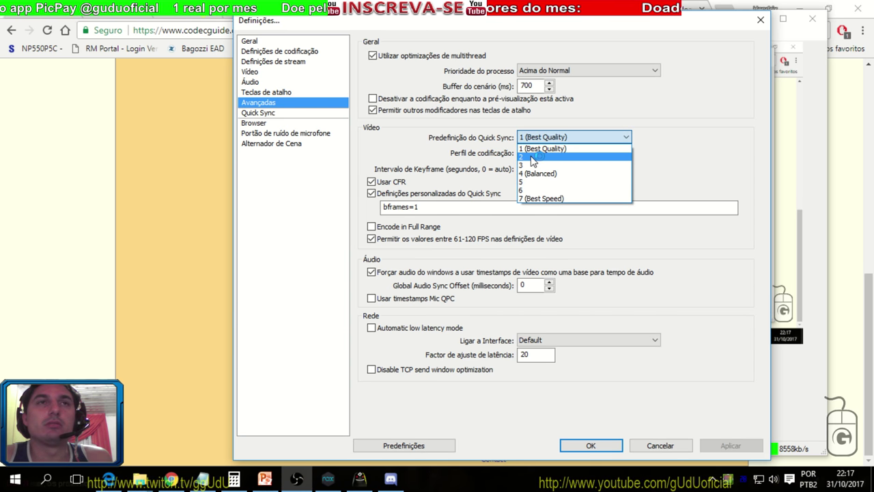
{"action": "left_click", "coordinate": [315, 66]}
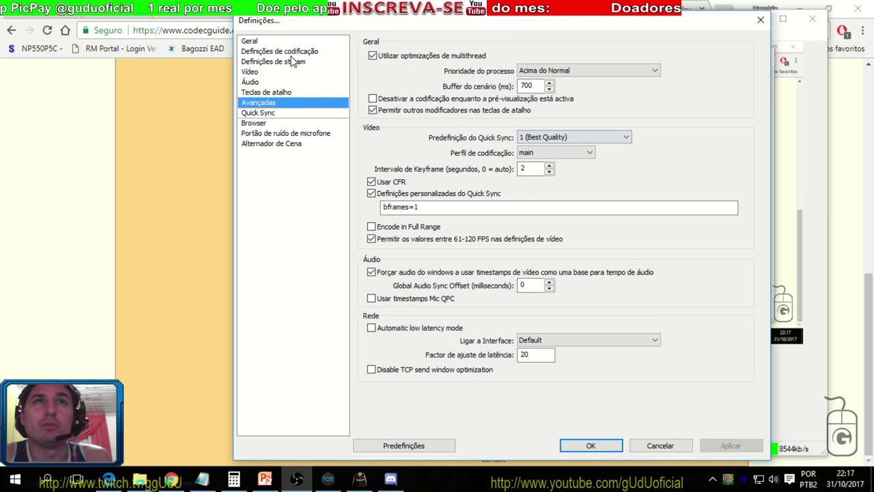
Select x264 as the video encoder in the encoding settings and return to the advanced settings
{"action": "left_click", "coordinate": [315, 61]}
{"action": "left_click", "coordinate": [314, 53]}
{"action": "left_click", "coordinate": [503, 57]}
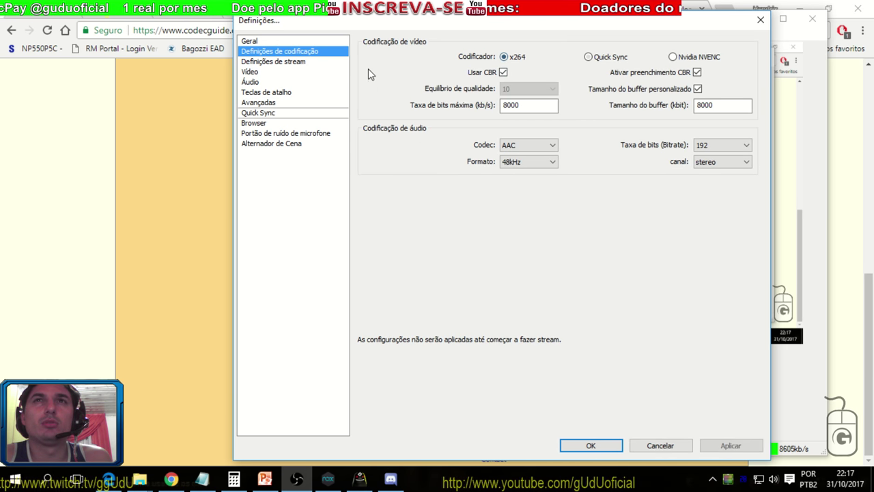
{"action": "left_click", "coordinate": [259, 102]}
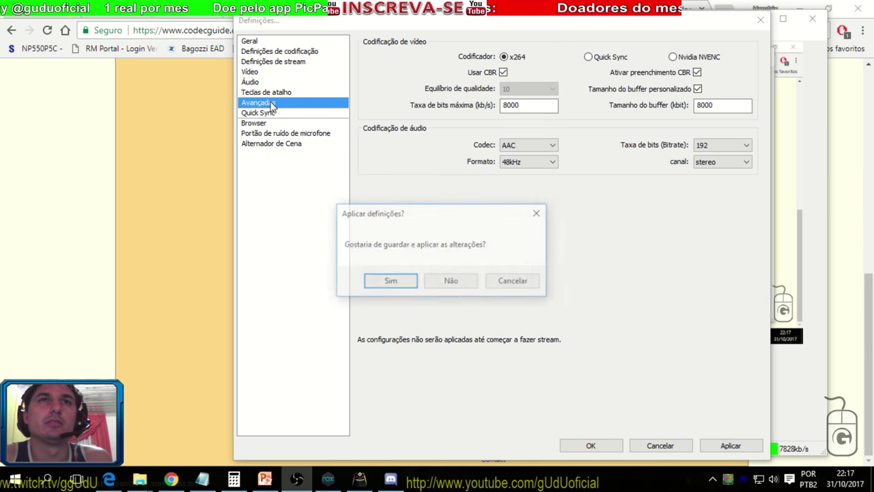
{"action": "left_click", "coordinate": [447, 278]}
Set the x264 CPU preset to superfast and then to ultrafast
{"action": "left_click", "coordinate": [553, 138]}
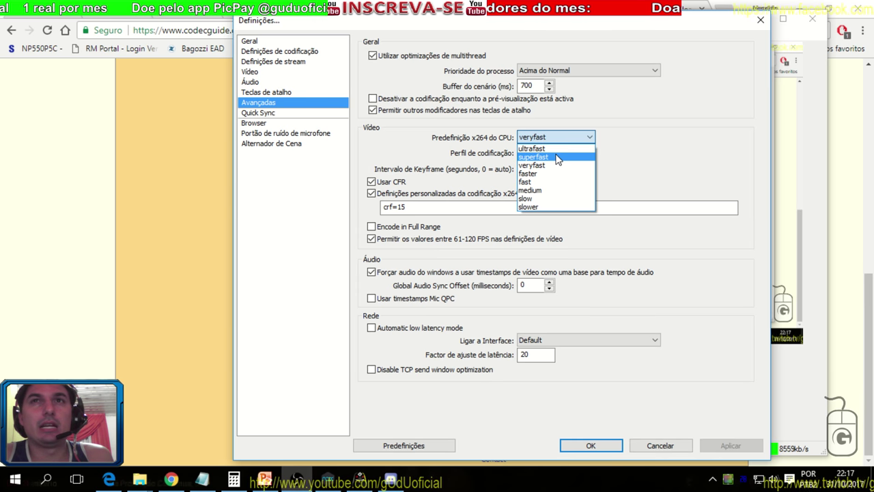
{"action": "left_click", "coordinate": [546, 157]}
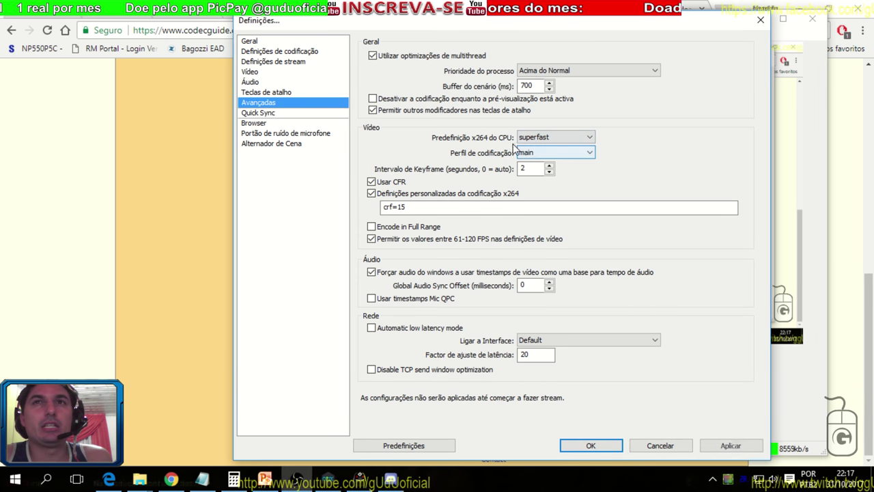
{"action": "left_click", "coordinate": [553, 139]}
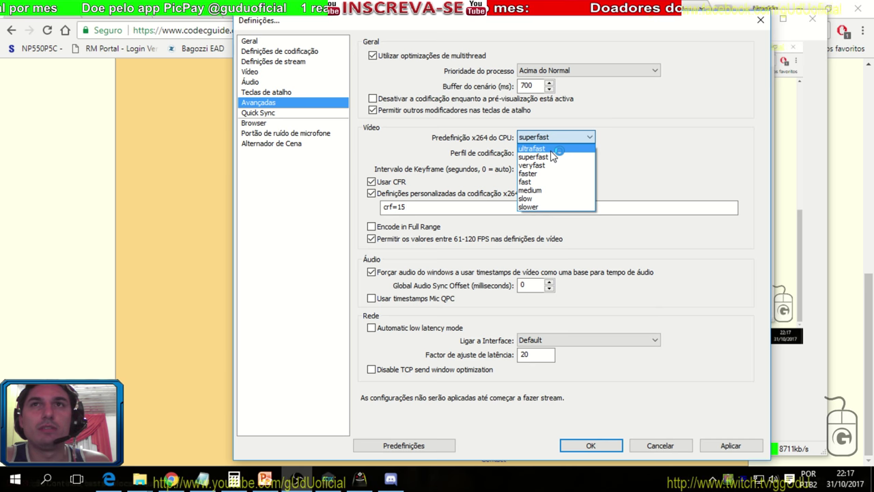
{"action": "left_click", "coordinate": [531, 149]}
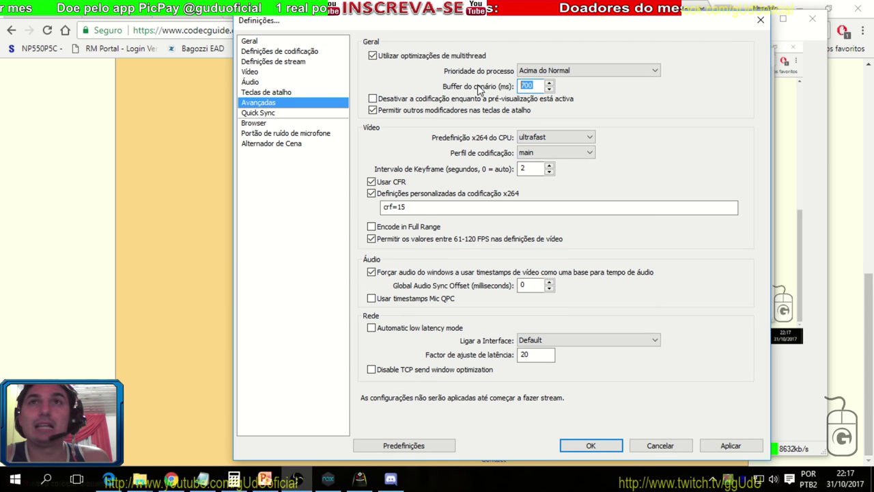
Examine the process priority options in the advanced settings and the Open Broadcaster Software process's resource options in Task Manager
{"action": "left_click", "coordinate": [653, 71]}
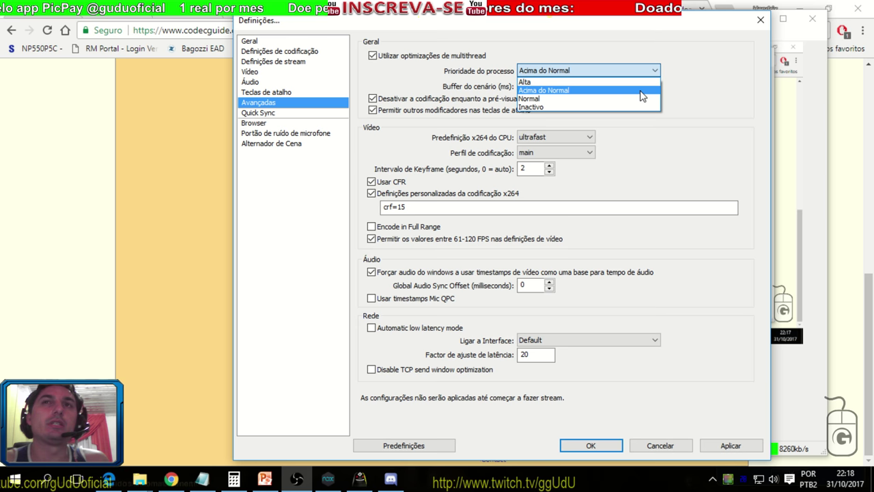
{"action": "right_click", "coordinate": [487, 480]}
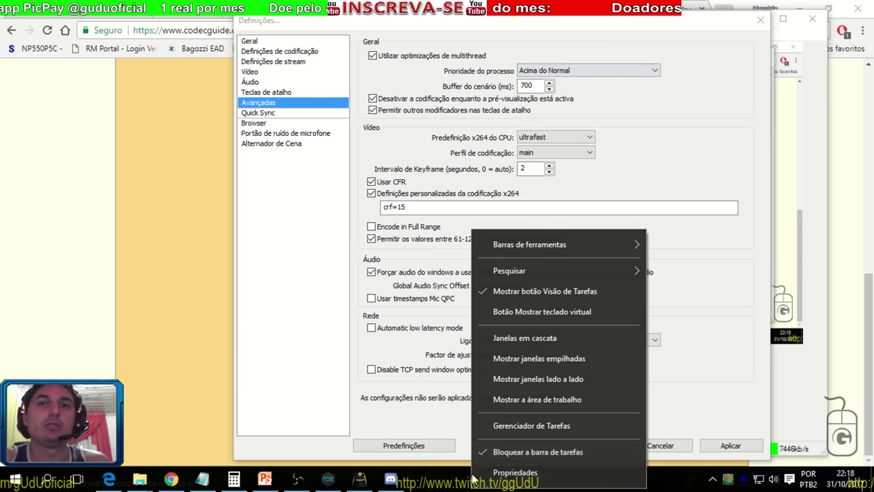
{"action": "left_click", "coordinate": [506, 426]}
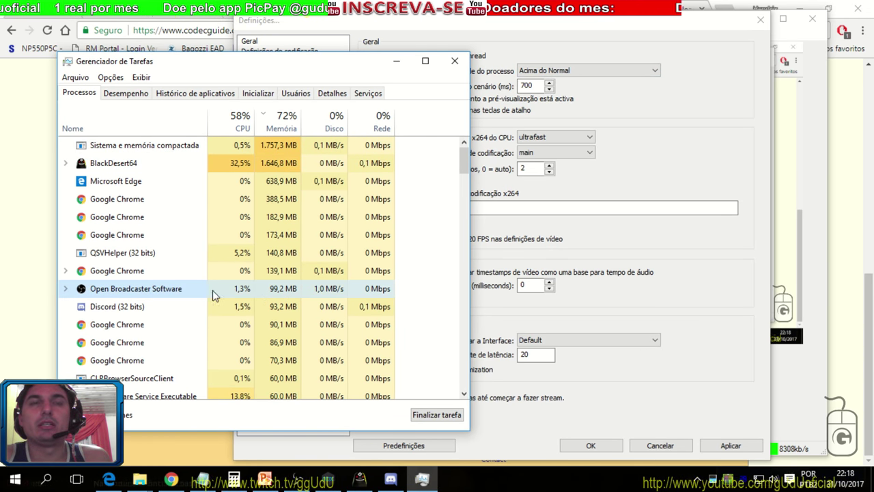
{"action": "right_click", "coordinate": [272, 294]}
{"action": "mouse_move", "coordinate": [347, 328]}
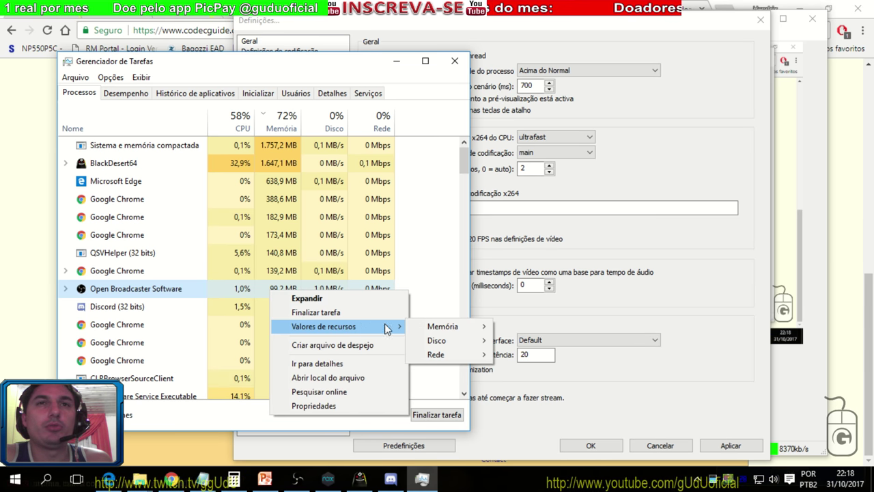
{"action": "mouse_move", "coordinate": [456, 356]}
{"action": "mouse_move", "coordinate": [449, 330]}
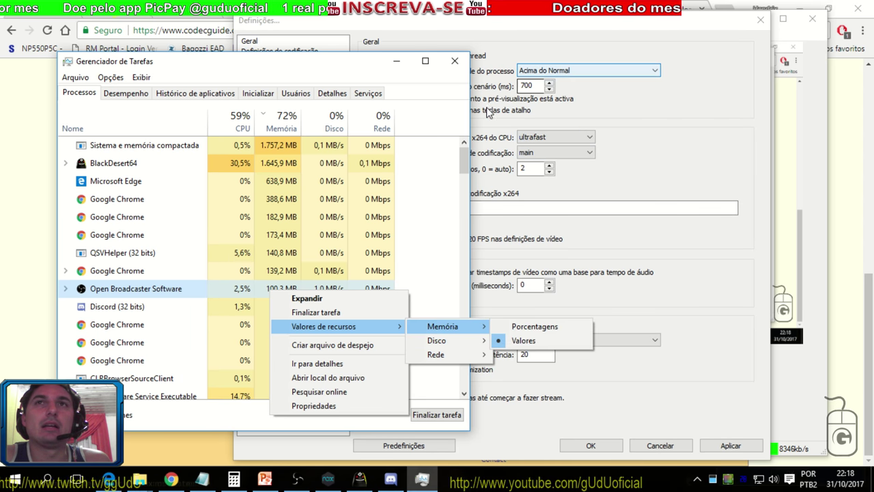
{"action": "left_click", "coordinate": [546, 89]}
{"action": "left_click", "coordinate": [547, 71]}
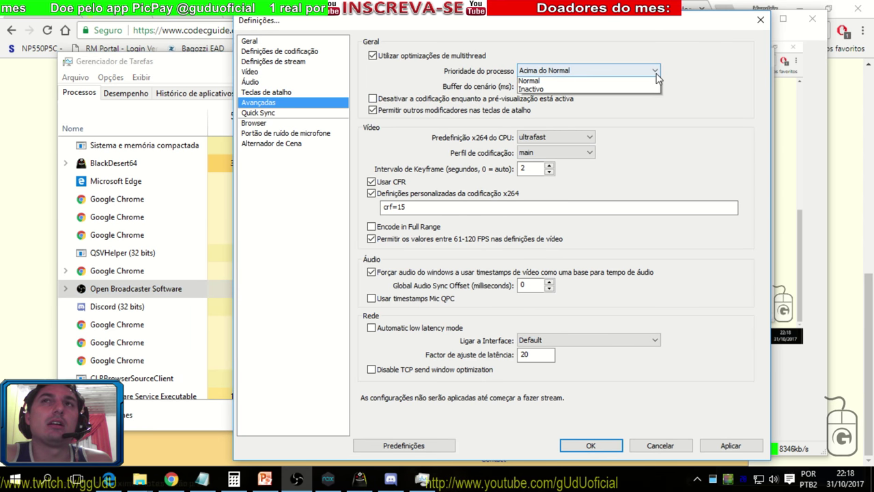
Choose the Alta priority for OBS.exe in Task Manager's process details
{"action": "left_click", "coordinate": [139, 68]}
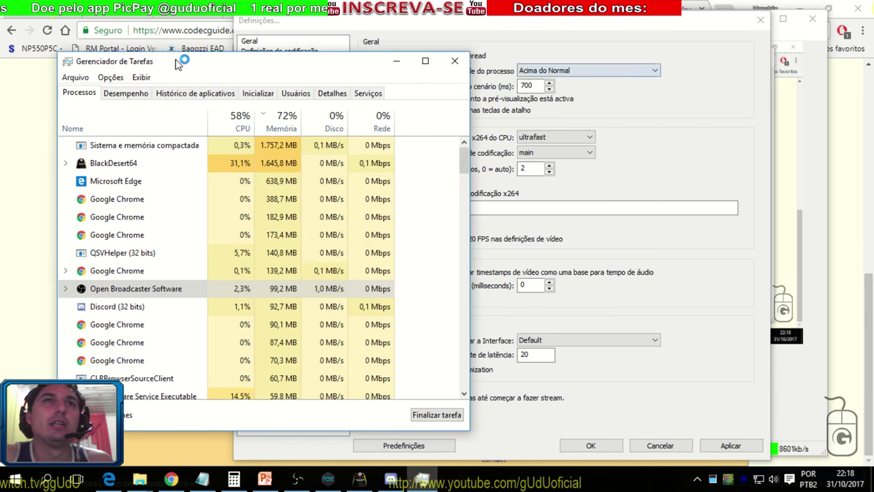
{"action": "left_click", "coordinate": [334, 94]}
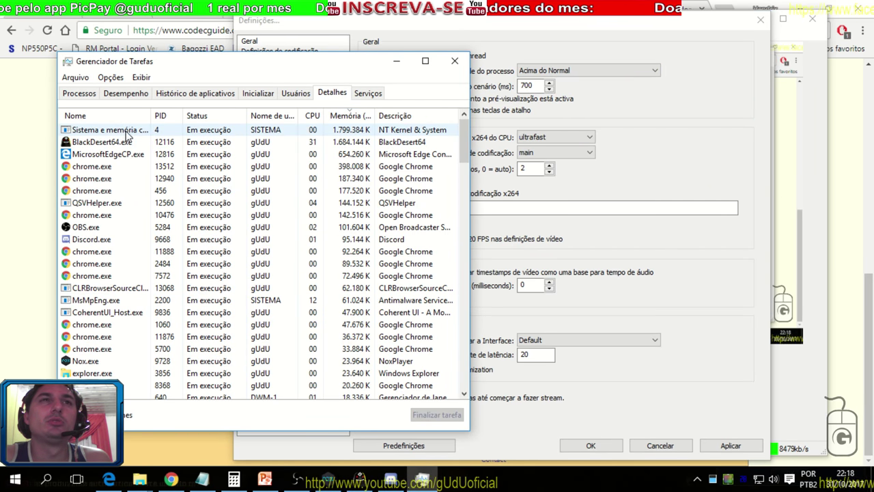
{"action": "right_click", "coordinate": [123, 229]}
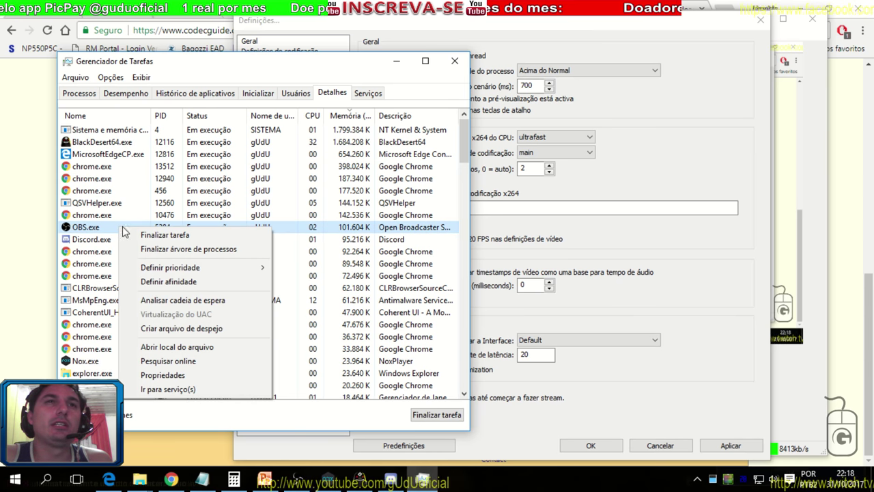
{"action": "mouse_move", "coordinate": [225, 267]}
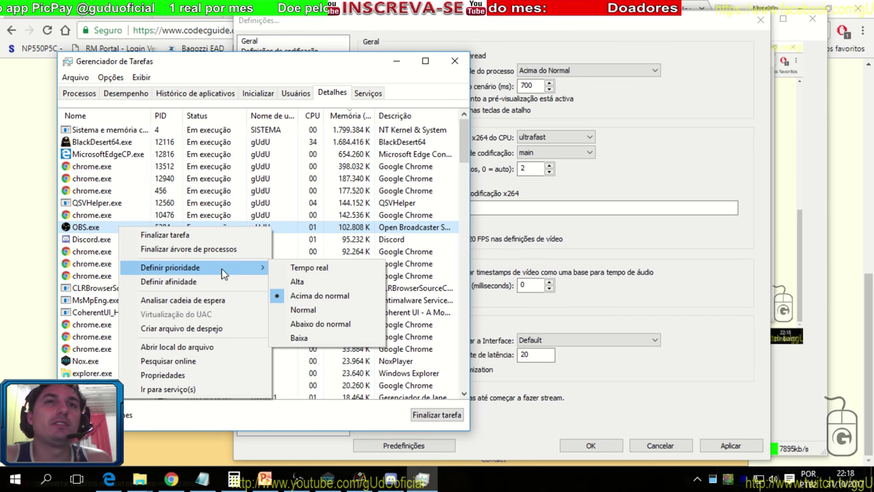
{"action": "left_click", "coordinate": [298, 282]}
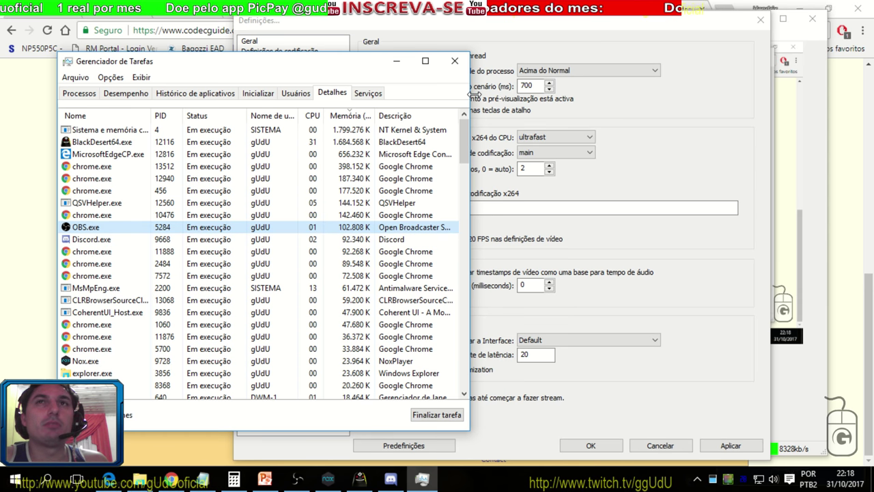
Return to the OBS advanced settings, review the process priority options, and enable the option that disables encoding while the preview is active
{"action": "left_click", "coordinate": [499, 67]}
{"action": "left_click", "coordinate": [654, 70]}
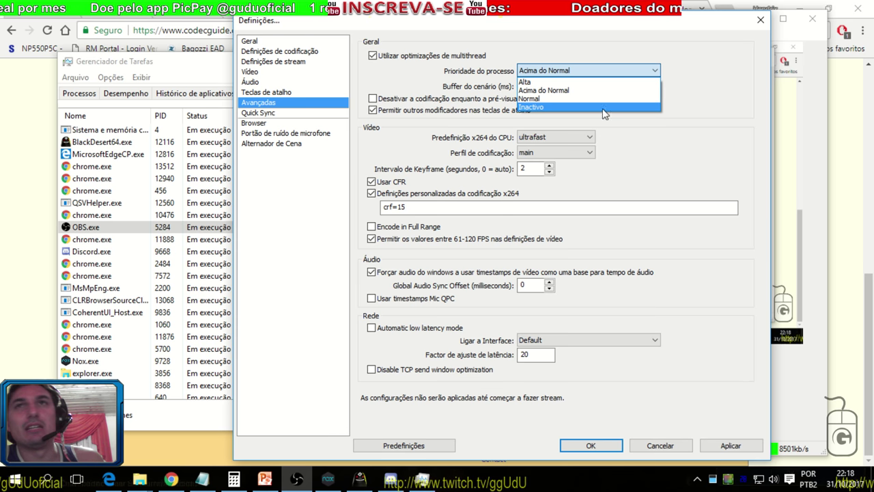
{"action": "left_click", "coordinate": [694, 114]}
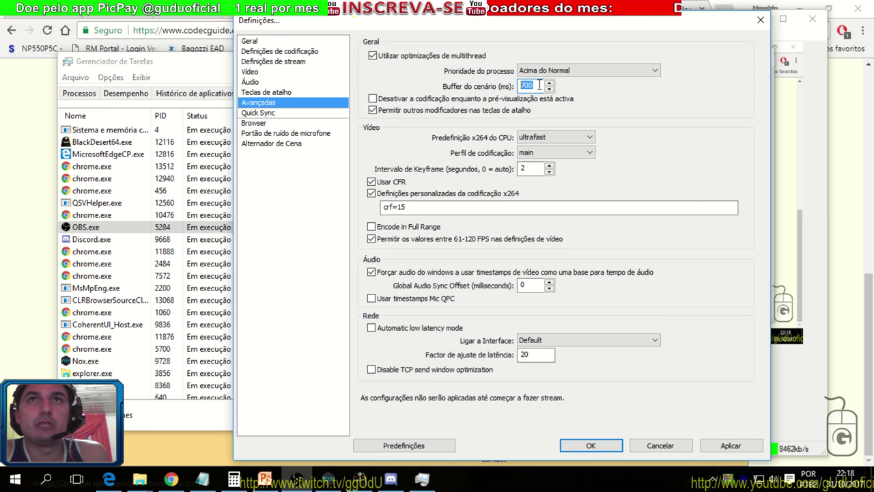
{"action": "left_click", "coordinate": [373, 98]}
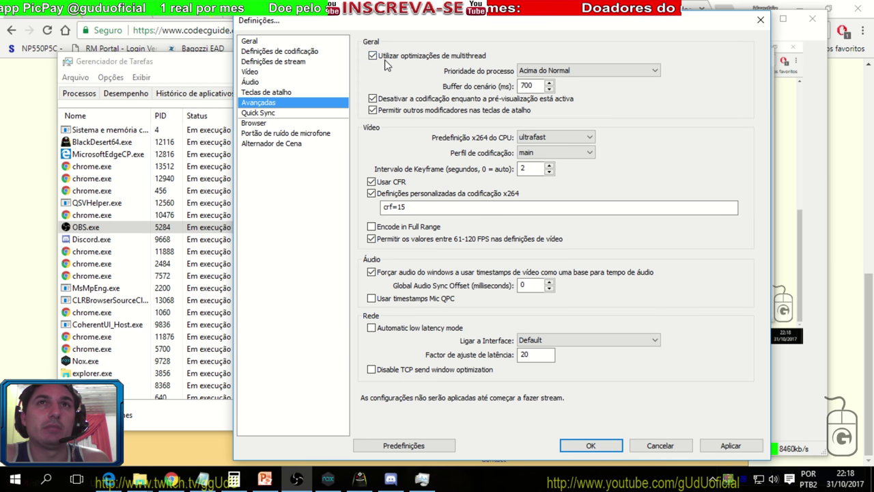
Try the veryfast and faster x264 CPU presets, then review the other preset options
{"action": "left_click", "coordinate": [575, 138]}
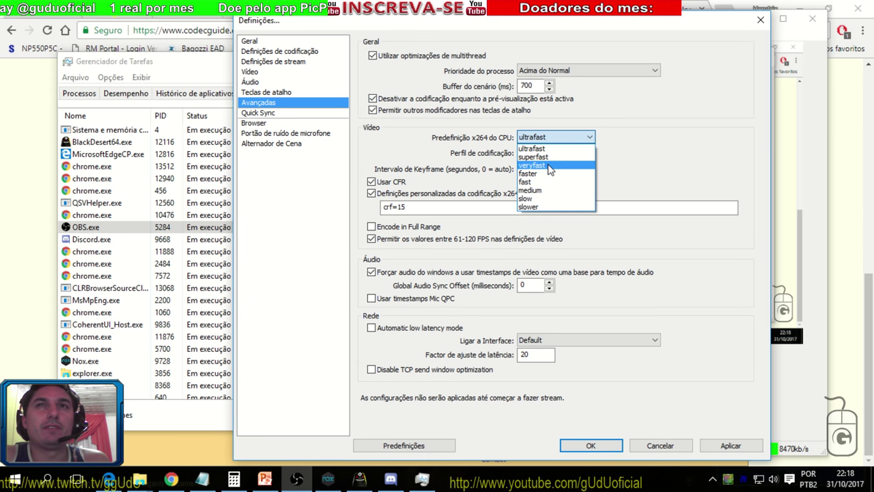
{"action": "left_click", "coordinate": [547, 166]}
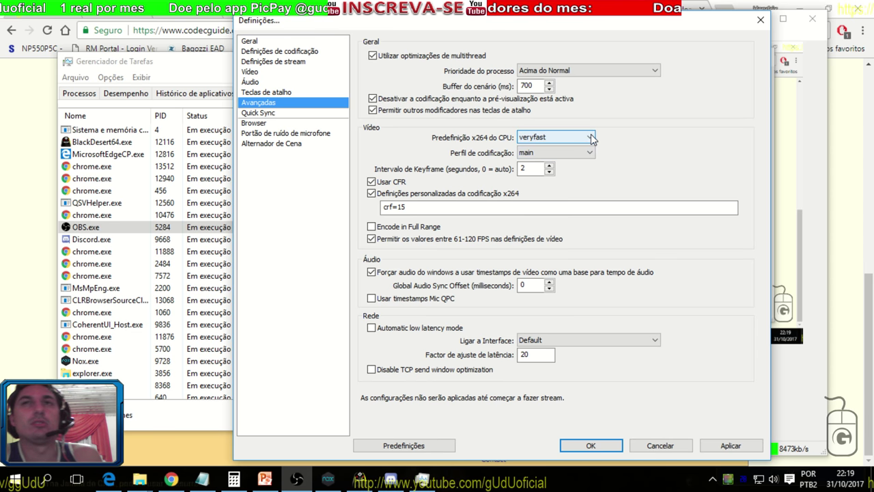
{"action": "left_click", "coordinate": [591, 137]}
{"action": "left_click", "coordinate": [554, 171]}
{"action": "left_click", "coordinate": [592, 137]}
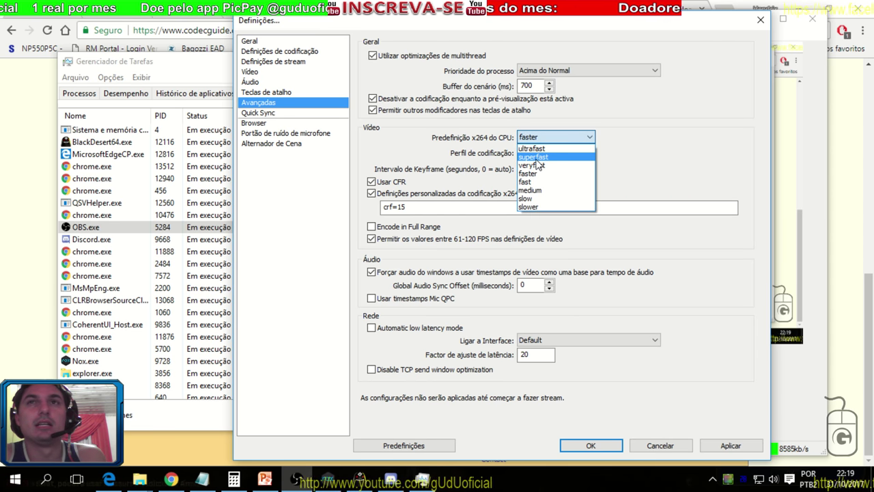
{"action": "left_click", "coordinate": [572, 177]}
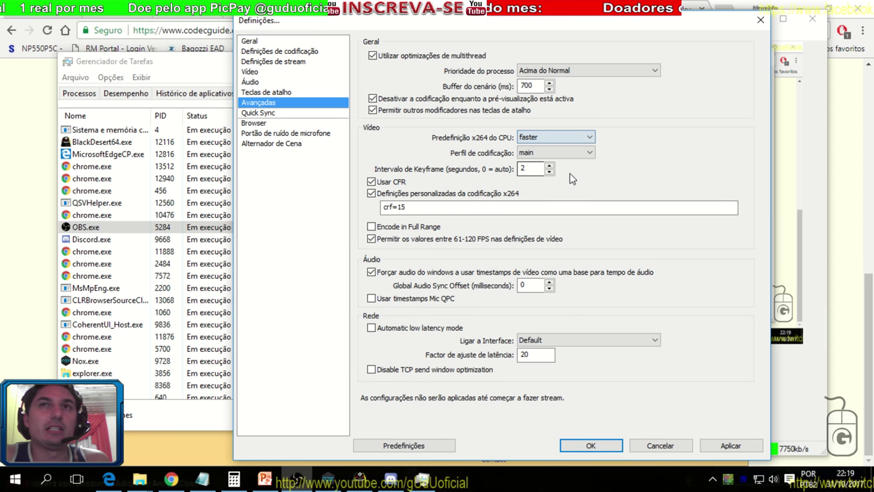
Set the x264 CPU preset to superfast, try the high encoding profile, and set the profile back to main
{"action": "left_click", "coordinate": [550, 138]}
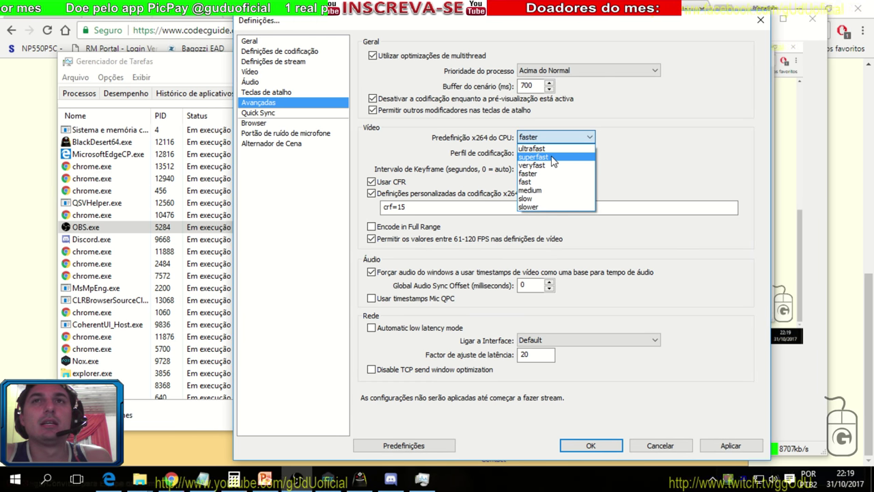
{"action": "left_click", "coordinate": [554, 157]}
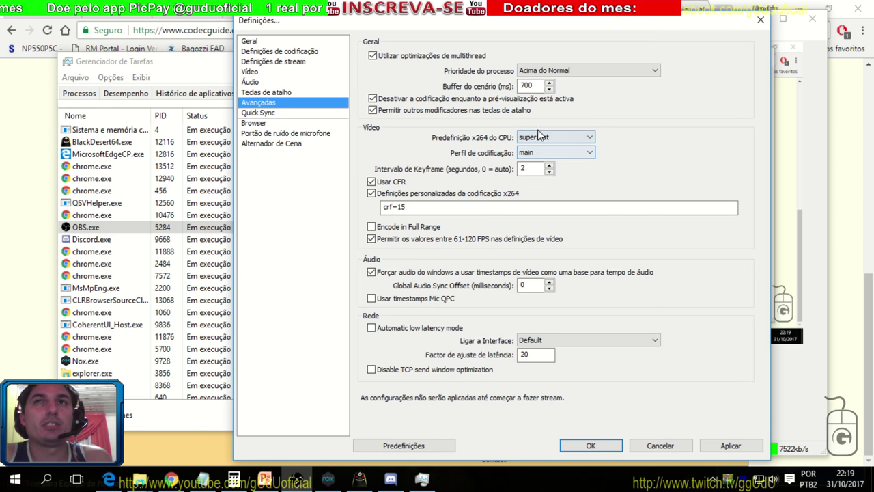
{"action": "left_click", "coordinate": [584, 153]}
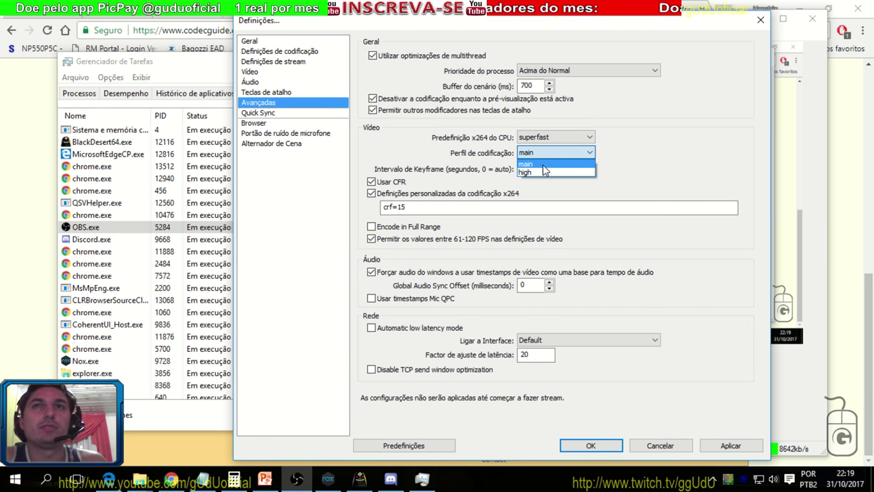
{"action": "left_click", "coordinate": [532, 171]}
{"action": "left_click", "coordinate": [546, 153]}
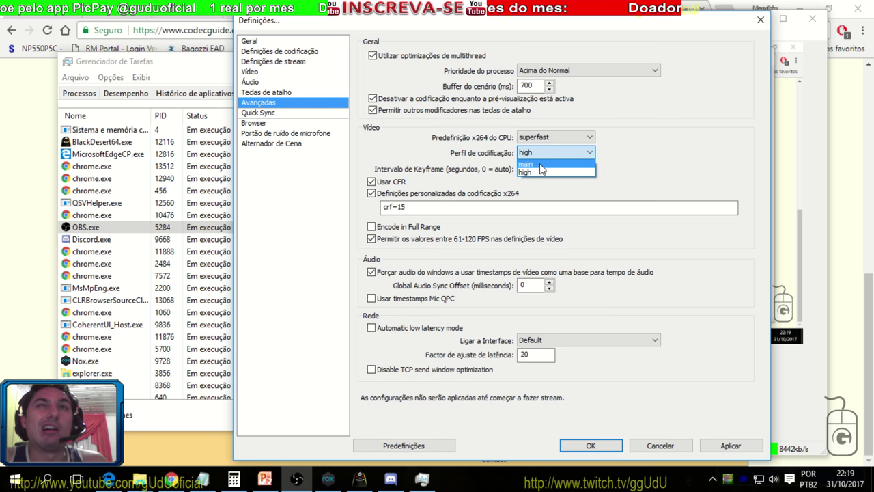
{"action": "left_click", "coordinate": [543, 164]}
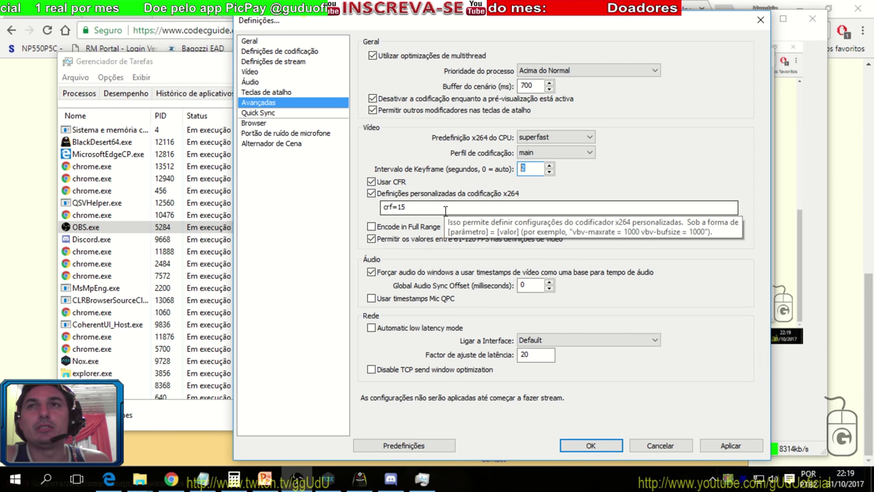
Turn the custom x264 encoding settings off and on again, then examine the crf=15 parameter
{"action": "left_click", "coordinate": [371, 182]}
{"action": "left_click", "coordinate": [371, 193]}
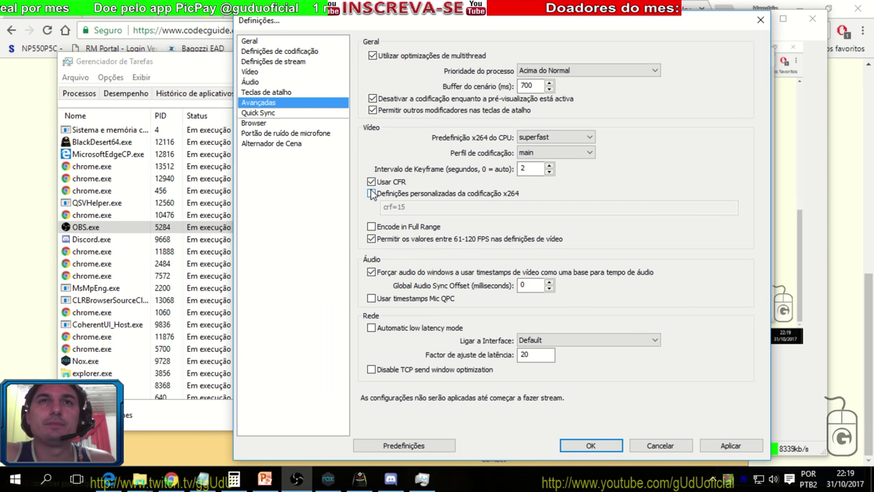
{"action": "left_click", "coordinate": [371, 193]}
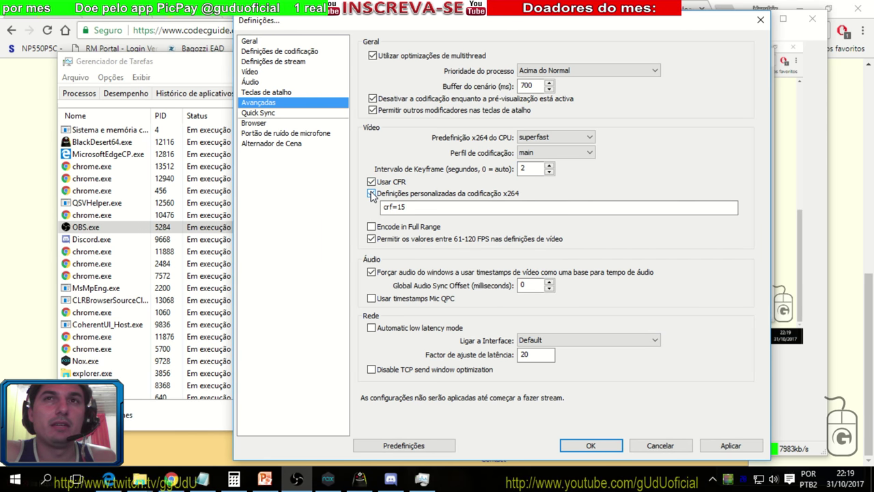
{"action": "triple_click", "coordinate": [421, 206]}
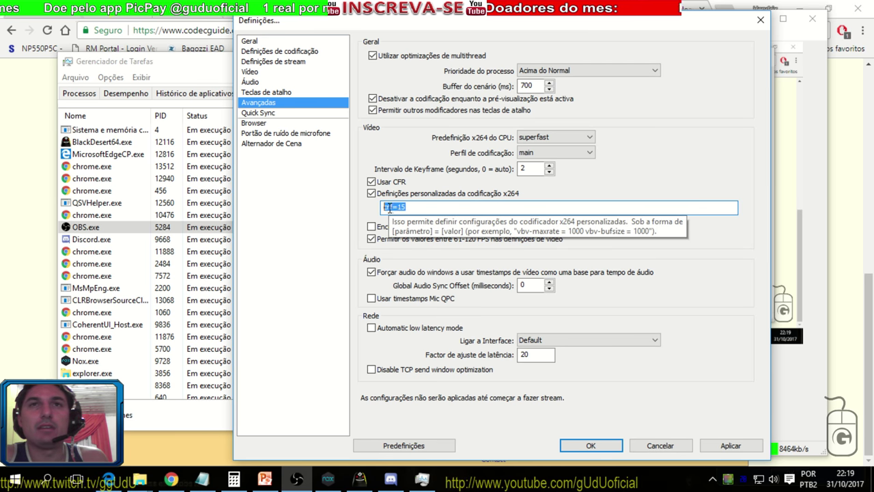
{"action": "left_click", "coordinate": [414, 206]}
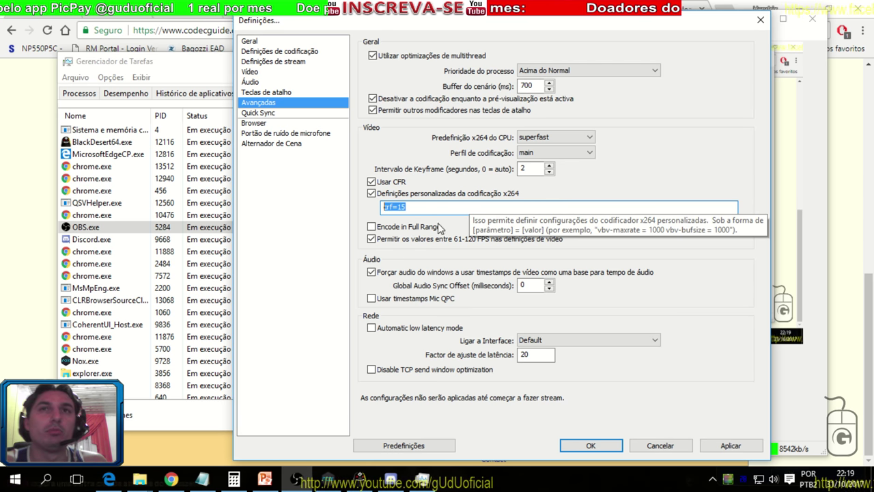
Disallow values between 61 and 120 FPS in the video settings and apply the advanced settings
{"action": "left_click", "coordinate": [468, 238]}
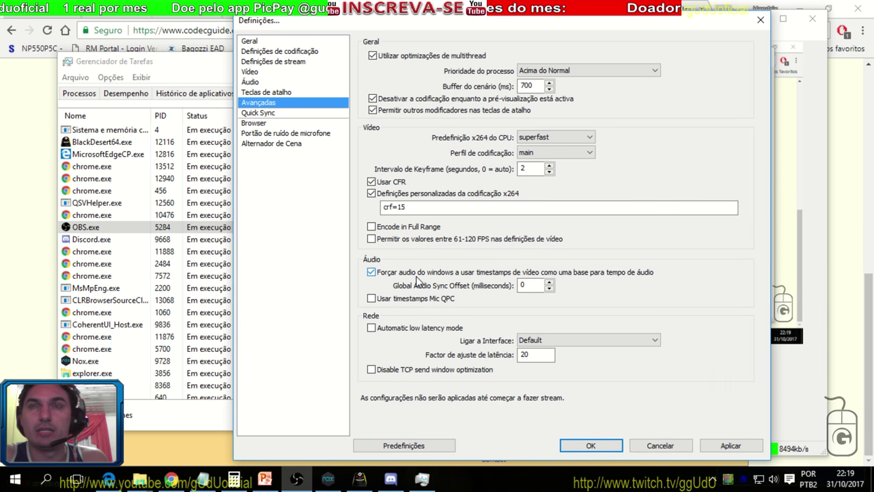
{"action": "left_click", "coordinate": [726, 445]}
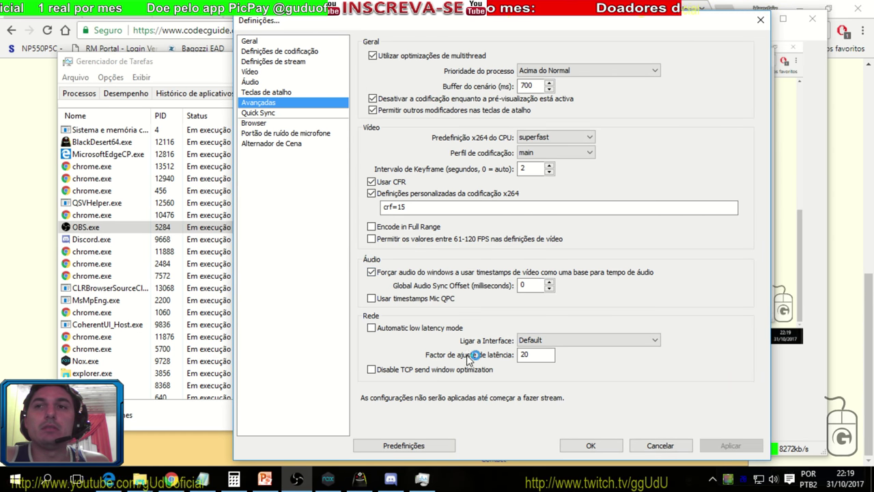
Look through the Browser and scene switcher settings, then change the video encoder to Quick Sync and apply it
{"action": "left_click", "coordinate": [283, 134]}
{"action": "left_click", "coordinate": [281, 124]}
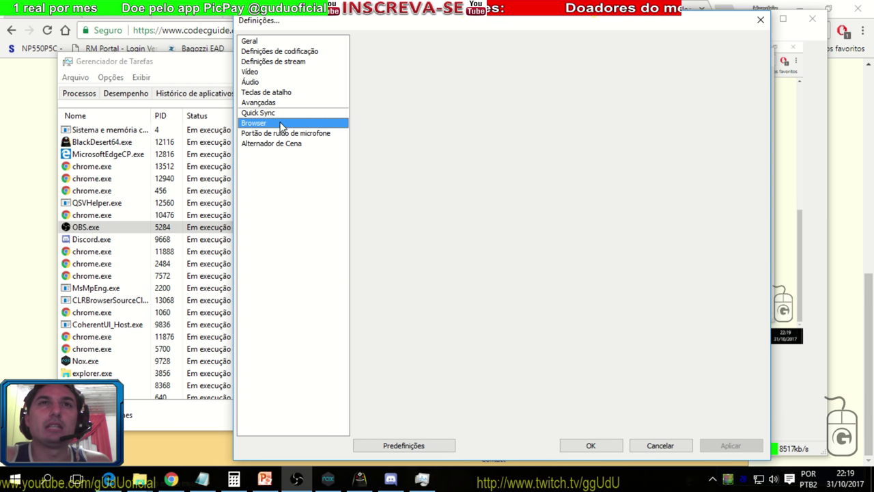
{"action": "left_click", "coordinate": [273, 145]}
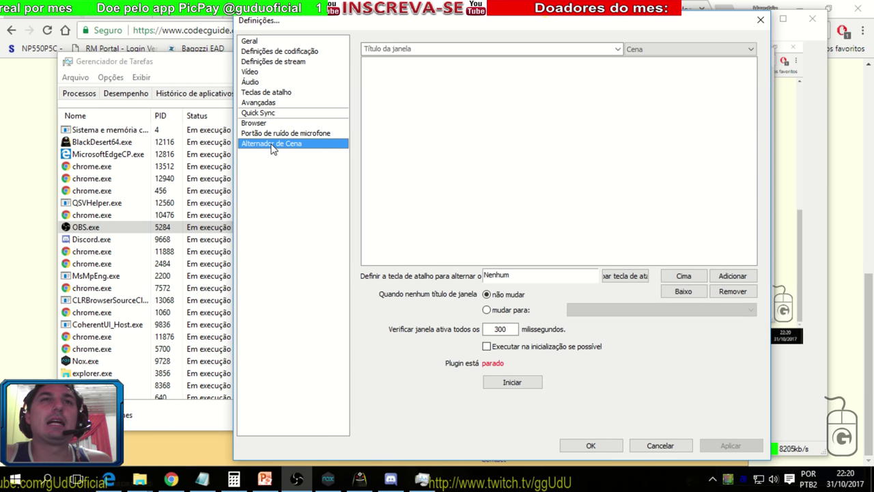
{"action": "left_click", "coordinate": [281, 53]}
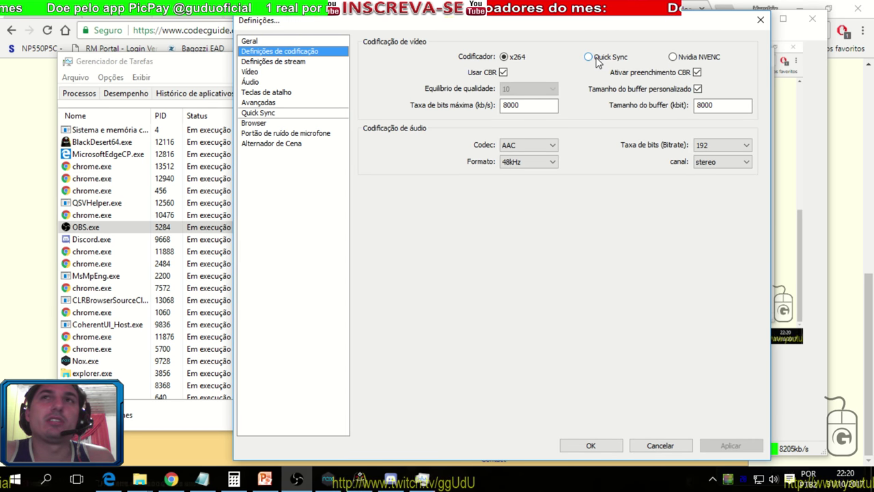
{"action": "left_click", "coordinate": [596, 60]}
{"action": "left_click", "coordinate": [724, 445]}
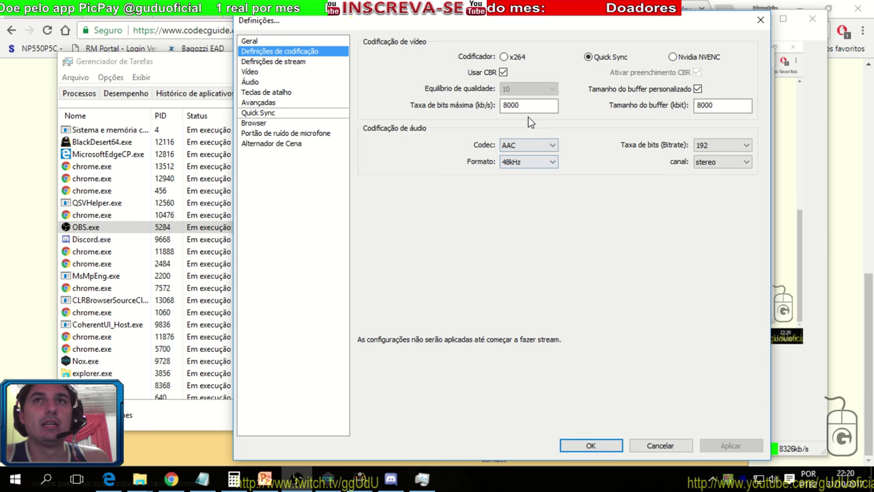
Examine the maximum bitrate setting and its explanation in the Quick Sync encoding settings
{"action": "mouse_move", "coordinate": [540, 115]}
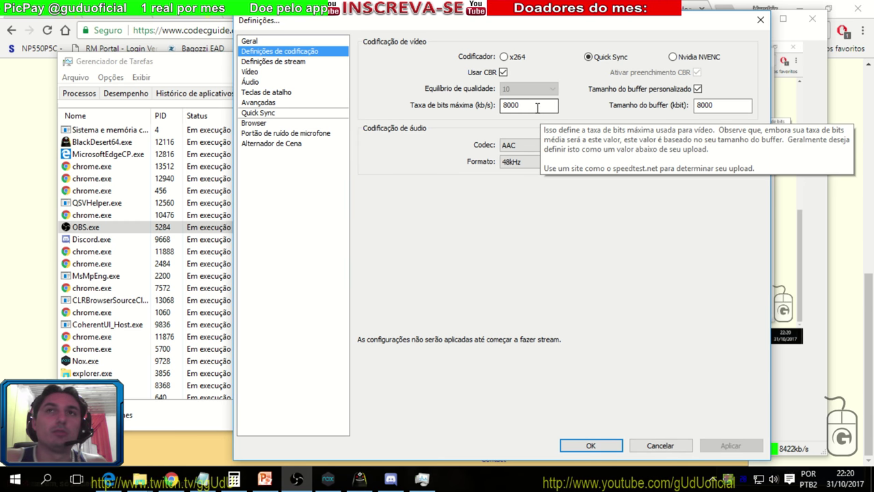
{"action": "left_click_drag", "start_coordinate": [536, 108], "coordinate": [429, 96]}
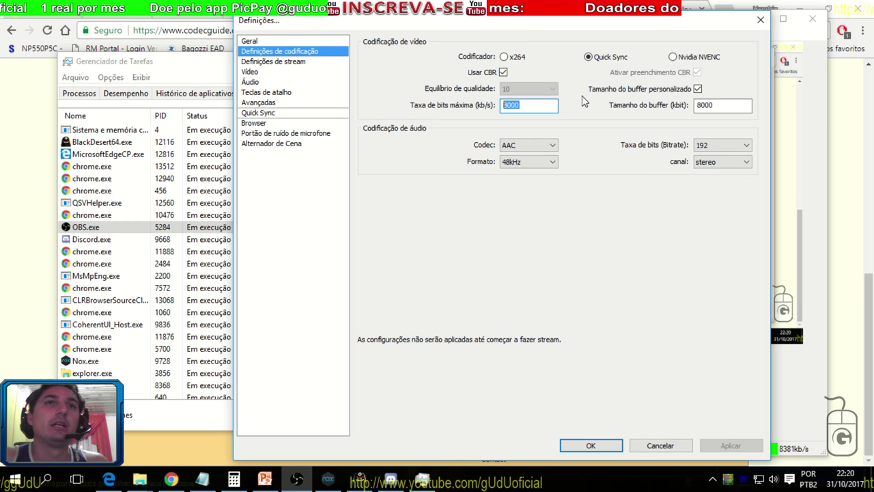
{"action": "left_click", "coordinate": [544, 107]}
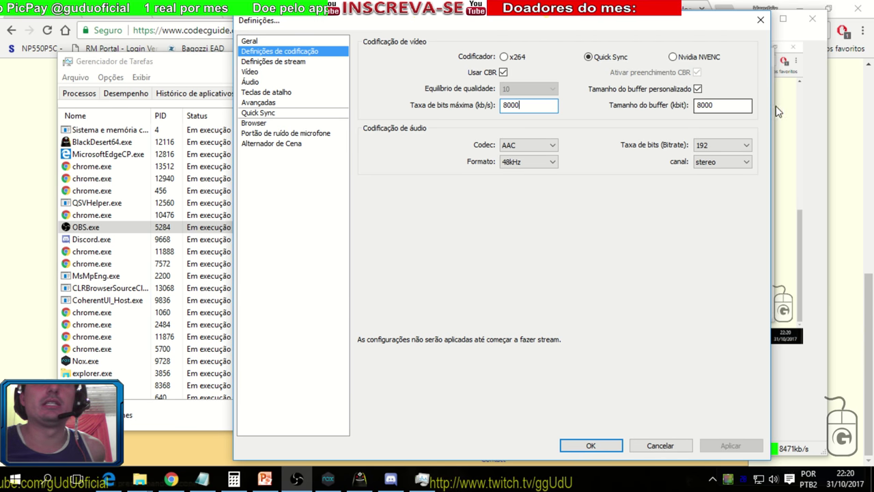
Review the custom base resolution, the available video adapters and the FPS in the video settings
{"action": "left_click", "coordinate": [279, 72]}
{"action": "double_click", "coordinate": [509, 80]}
{"action": "key", "text": "Tab"}
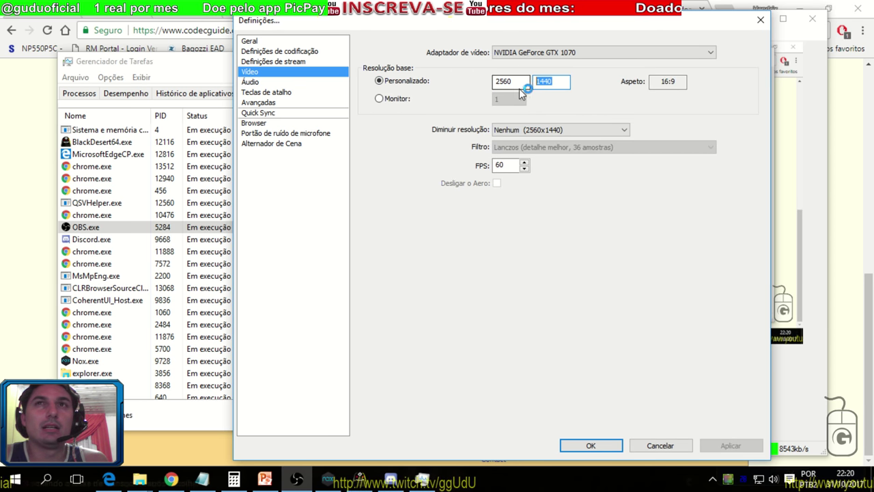
{"action": "left_click", "coordinate": [540, 55]}
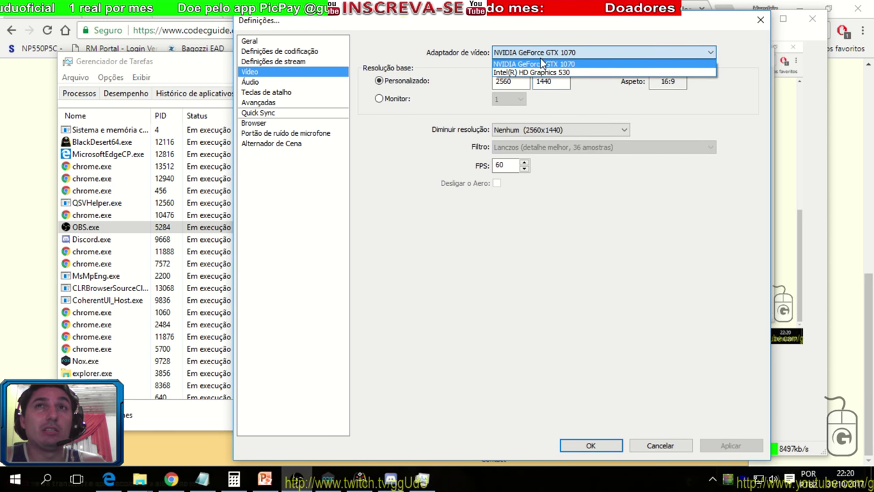
{"action": "key", "text": "Escape"}
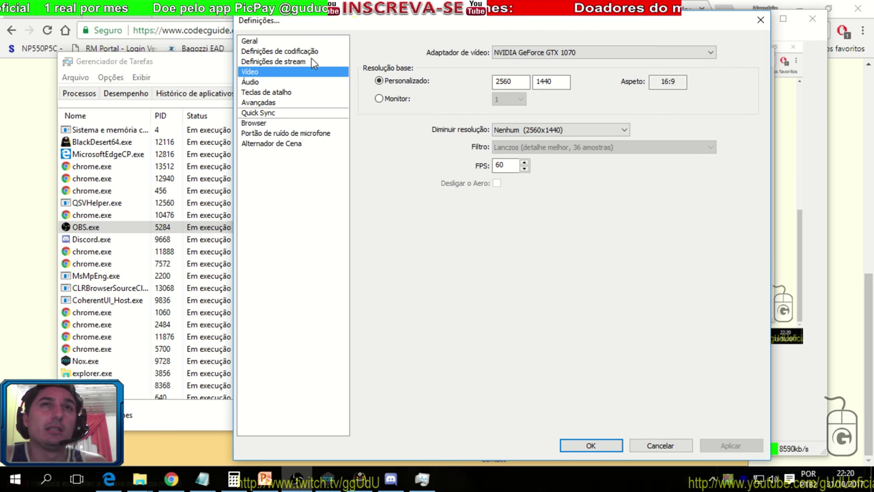
{"action": "key", "text": "Tab"}
{"action": "key", "text": "Tab"}
{"action": "key", "text": "Tab"}
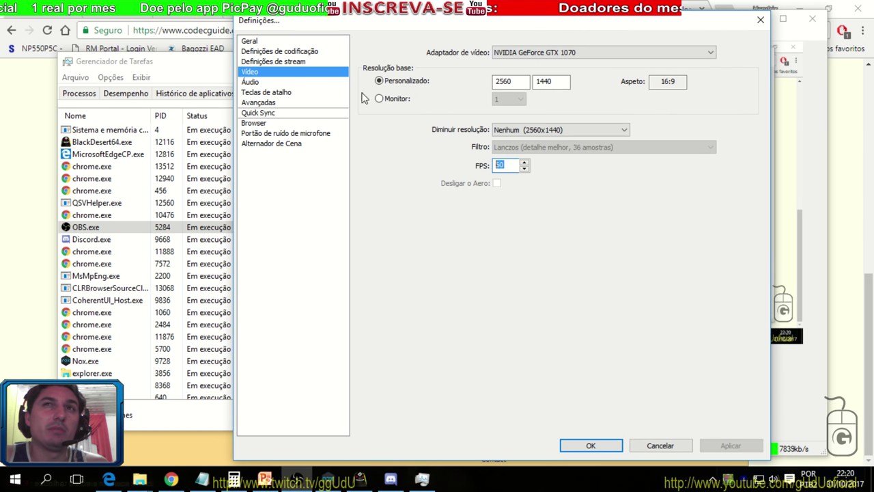
Check the Quick Sync options in the advanced settings and the custom buffer size in the encoding settings
{"action": "left_click", "coordinate": [273, 103]}
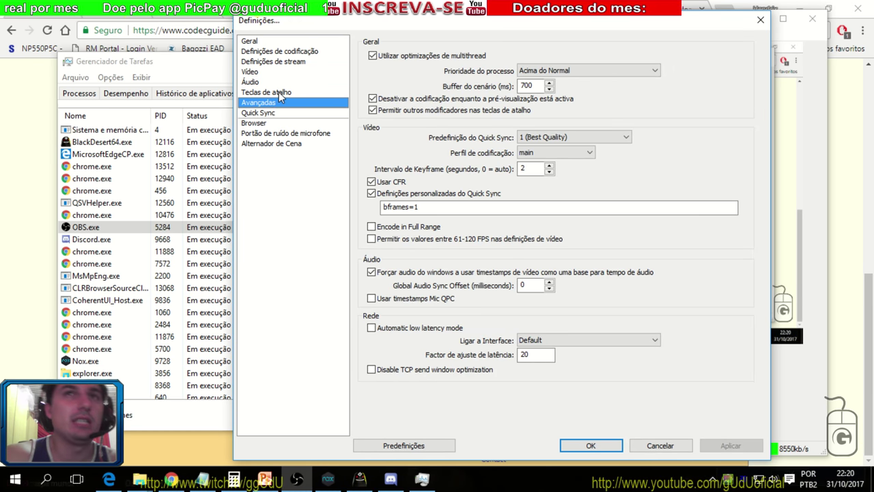
{"action": "left_click", "coordinate": [277, 51]}
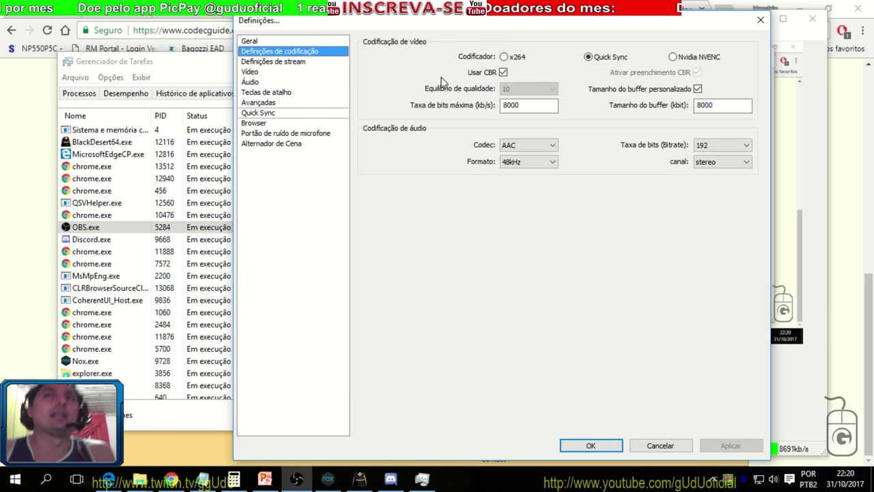
{"action": "double_click", "coordinate": [710, 106]}
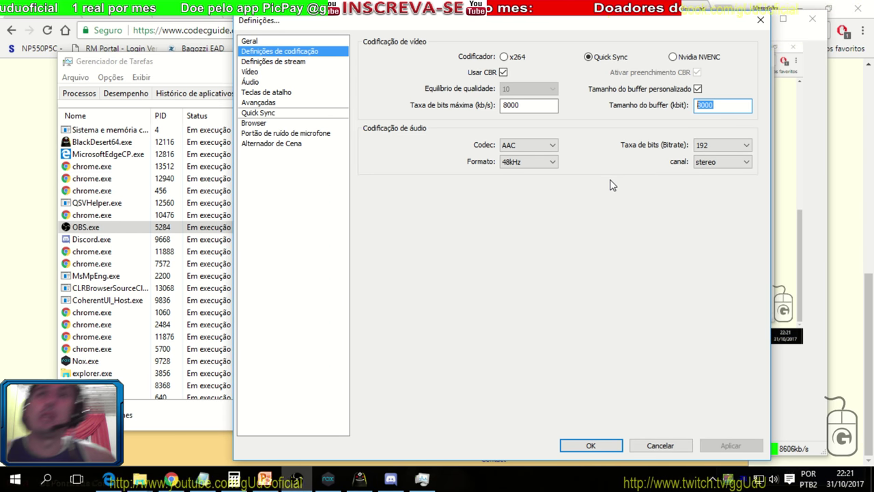
Close Task Manager and switch to the Chrome window
{"action": "left_click", "coordinate": [136, 61]}
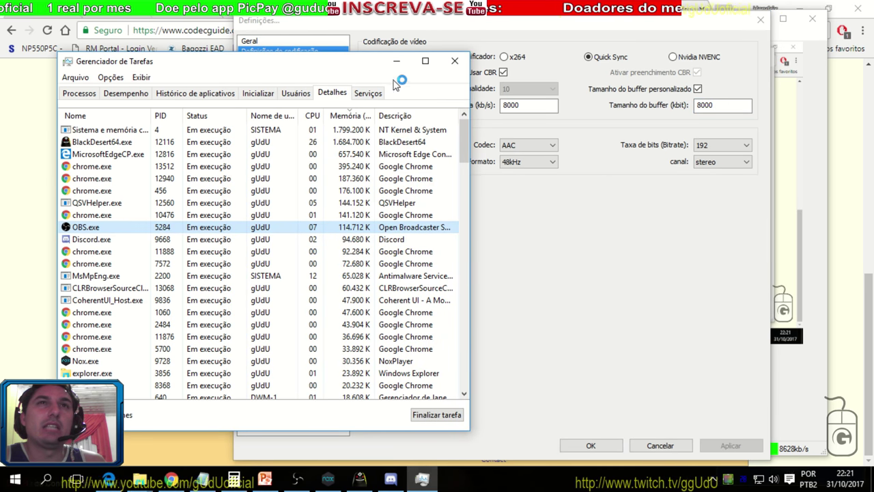
{"action": "left_click", "coordinate": [455, 63]}
{"action": "left_click", "coordinate": [675, 23]}
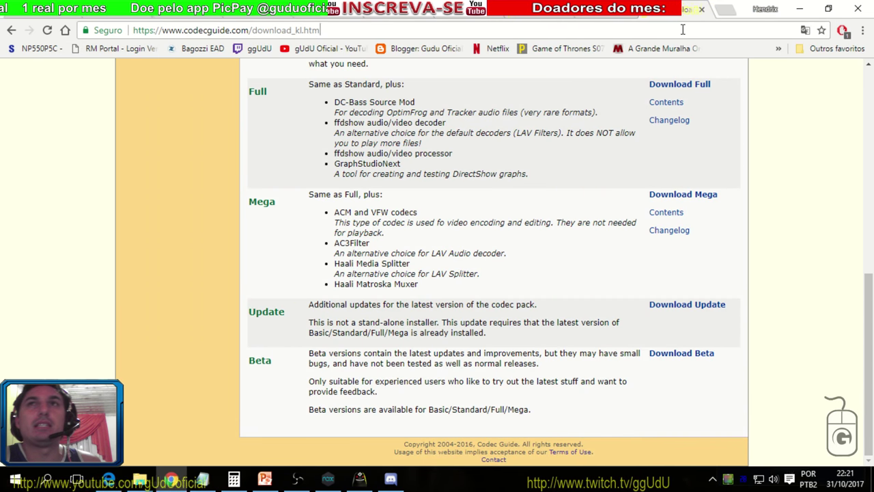
Search Google for "obs" and open the Open Broadcaster Software download page
{"action": "left_click", "coordinate": [682, 30]}
{"action": "type", "text": "osb"}
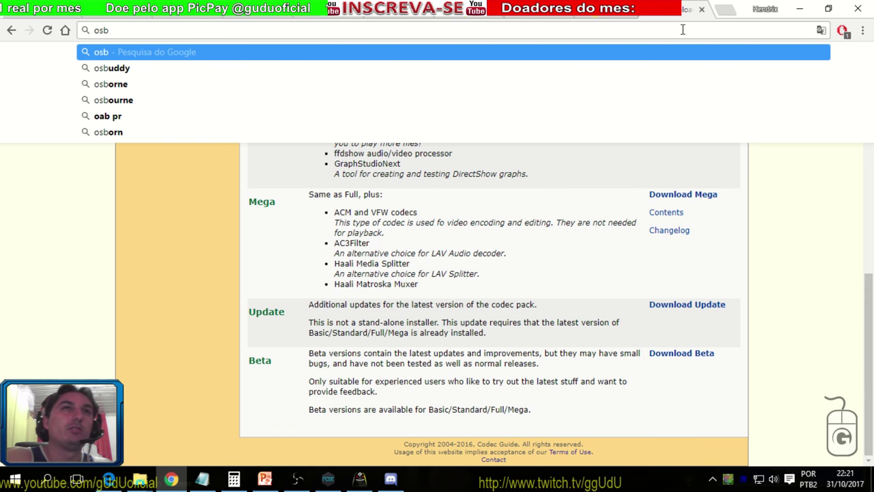
{"action": "key", "text": "Return"}
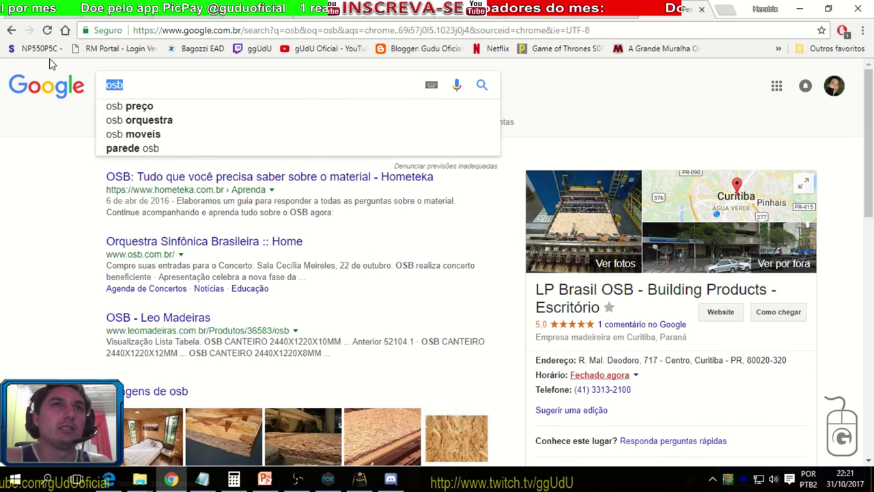
{"action": "type", "text": "obs"}
{"action": "key", "text": "Return"}
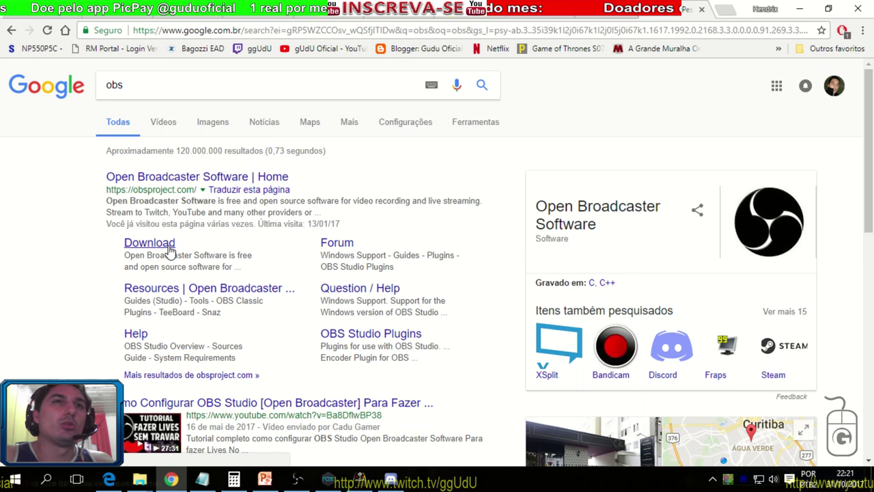
{"action": "left_click", "coordinate": [164, 247]}
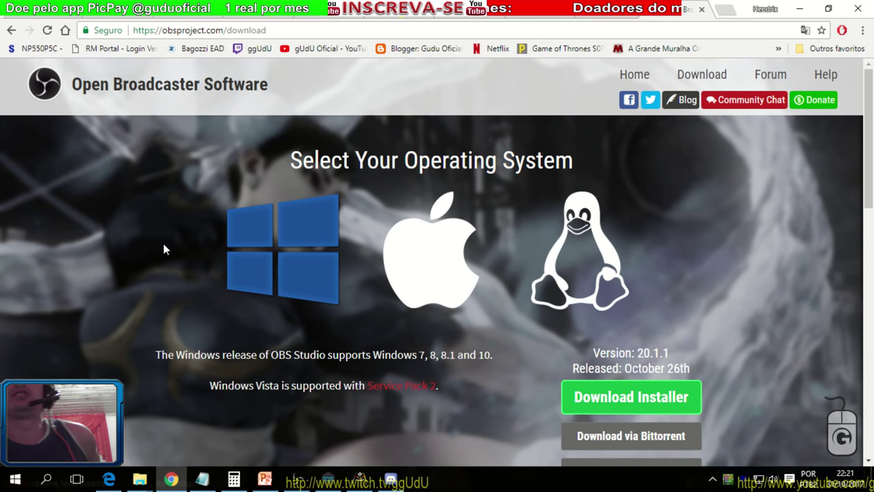
Find the OBS Classic section on the download page, review its download options, and select the page's web address
{"action": "scroll", "coordinate": [164, 243], "scroll_direction": "down", "scroll_amount": 8}
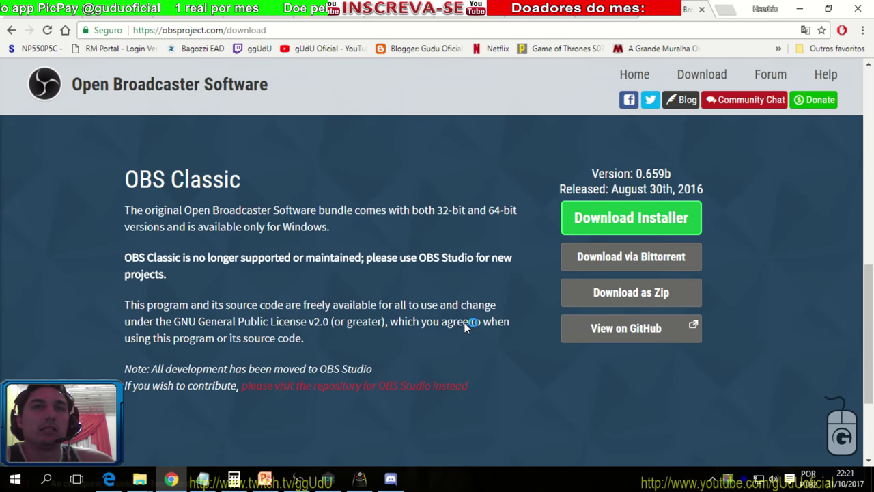
{"action": "scroll", "coordinate": [360, 246], "scroll_direction": "down", "scroll_amount": 3}
{"action": "scroll", "coordinate": [566, 272], "scroll_direction": "up", "scroll_amount": 5}
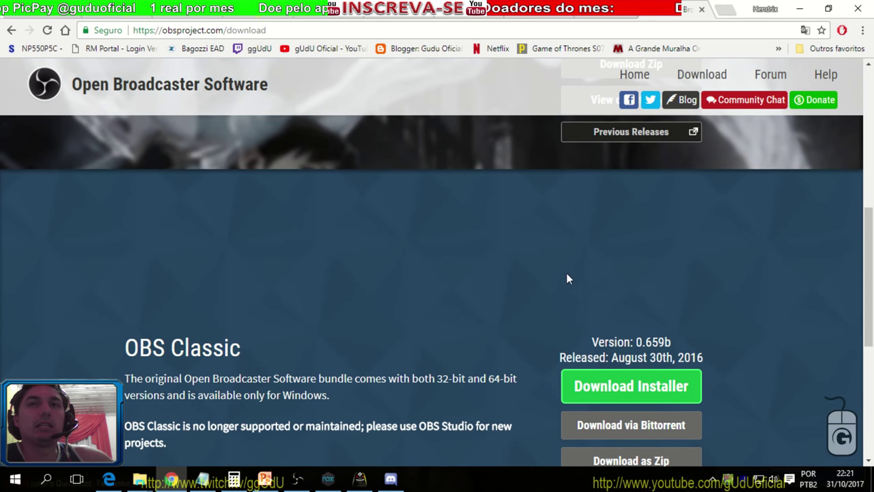
{"action": "scroll", "coordinate": [441, 237], "scroll_direction": "down", "scroll_amount": 4}
{"action": "scroll", "coordinate": [442, 237], "scroll_direction": "up", "scroll_amount": 2}
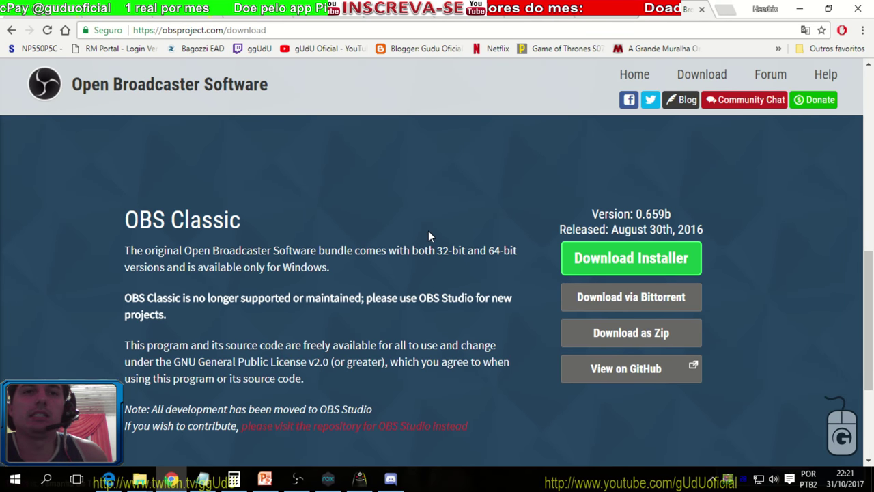
{"action": "left_click", "coordinate": [273, 26]}
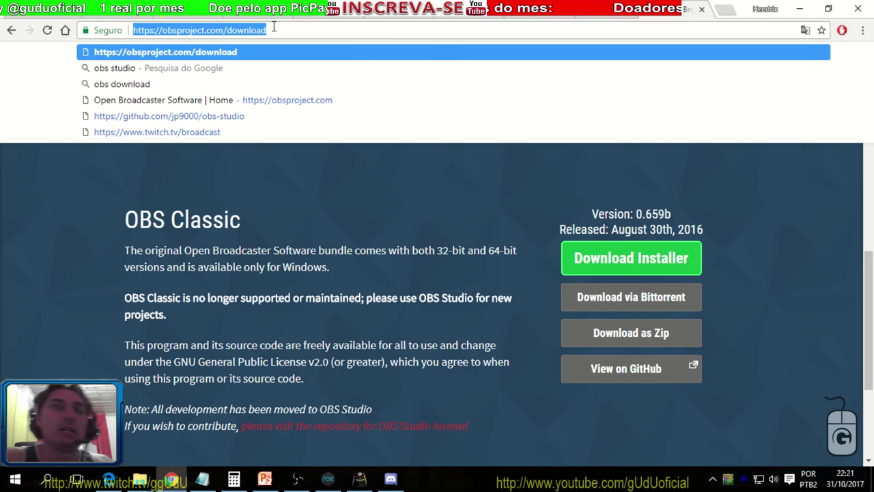
Search Google for "obs lag recording"
{"action": "type", "text": "osb"}
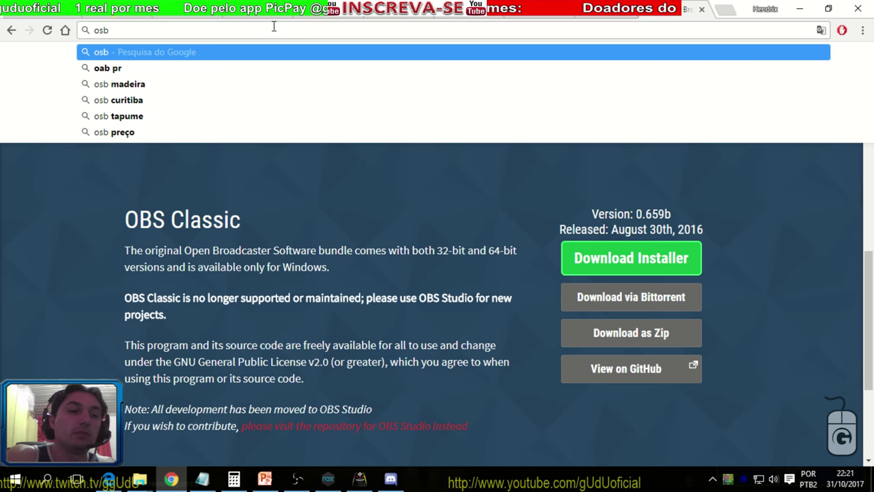
{"action": "type", "text": " lag"}
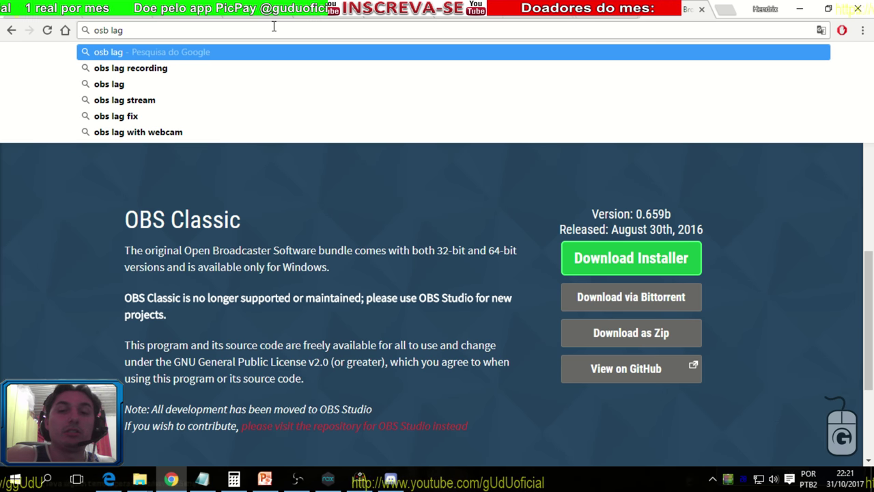
{"action": "key", "text": "Down"}
{"action": "key", "text": "Return"}
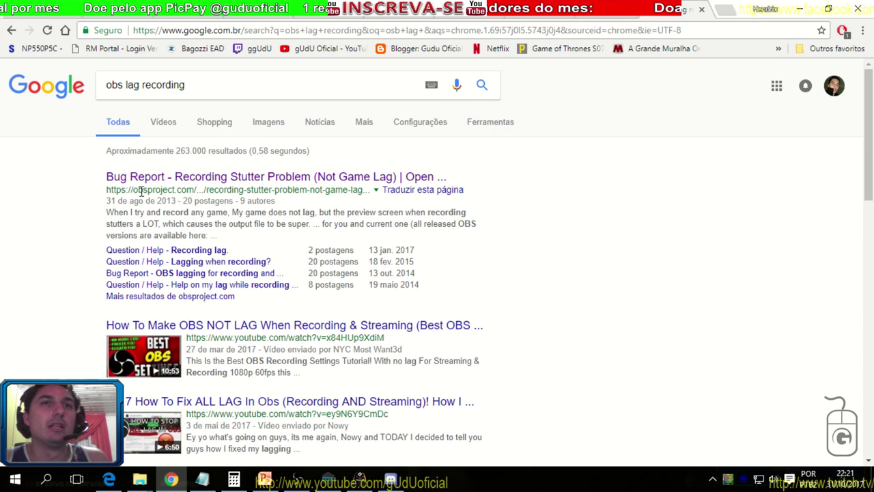
Look through the "obs lag recording" results for forum threads and videos about laggy OBS recordings
{"action": "scroll", "coordinate": [89, 239], "scroll_direction": "down", "scroll_amount": 1}
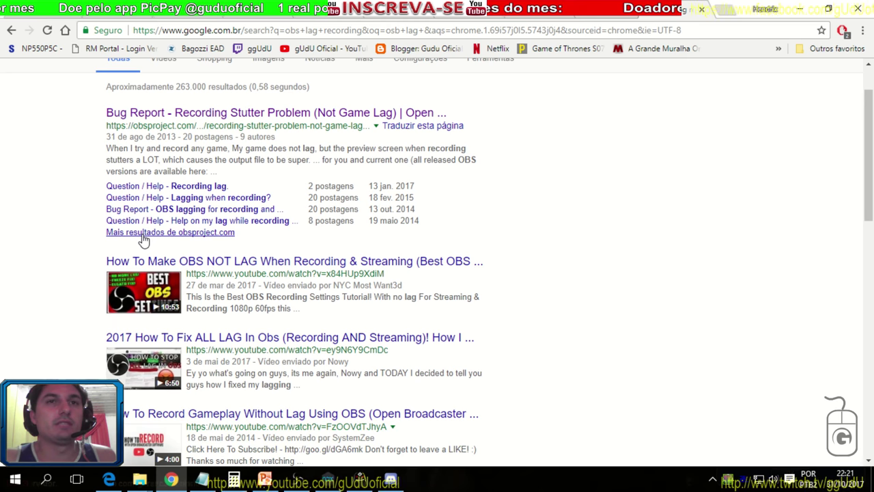
{"action": "scroll", "coordinate": [316, 275], "scroll_direction": "down", "scroll_amount": 1}
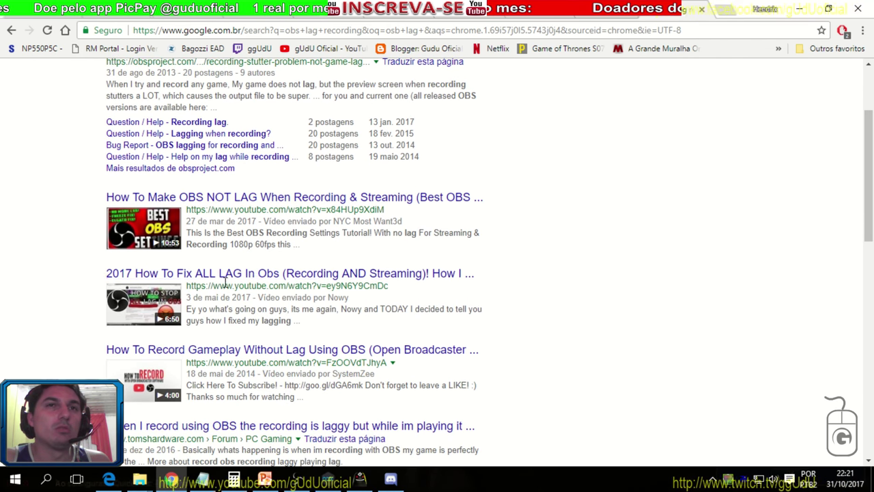
{"action": "scroll", "coordinate": [205, 286], "scroll_direction": "up", "scroll_amount": 2}
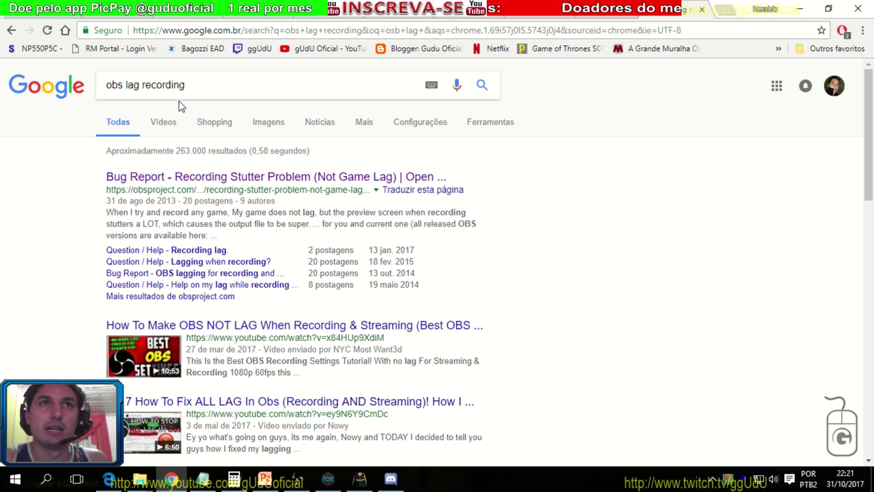
{"action": "left_click", "coordinate": [103, 85]}
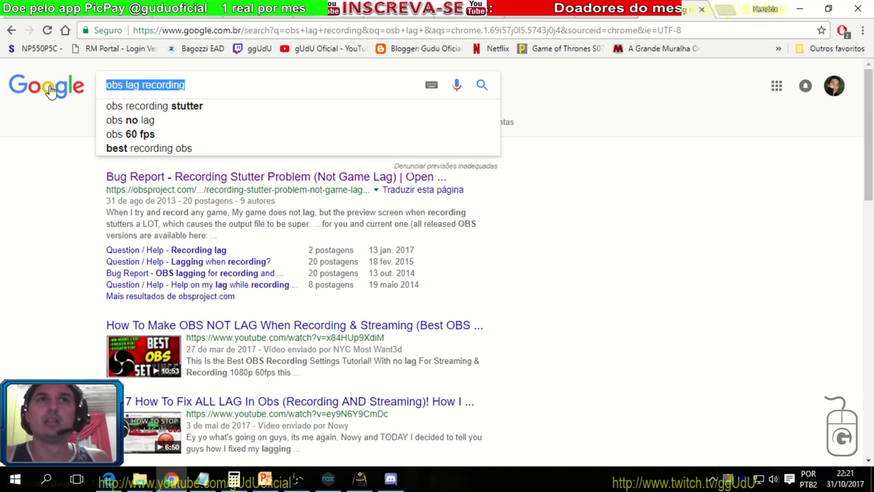
{"action": "left_click", "coordinate": [37, 232]}
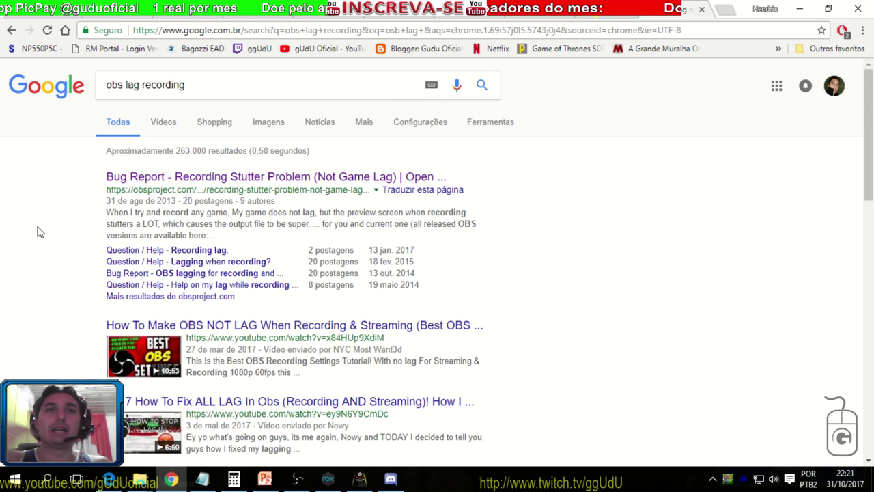
{"action": "scroll", "coordinate": [37, 232], "scroll_direction": "down", "scroll_amount": 4}
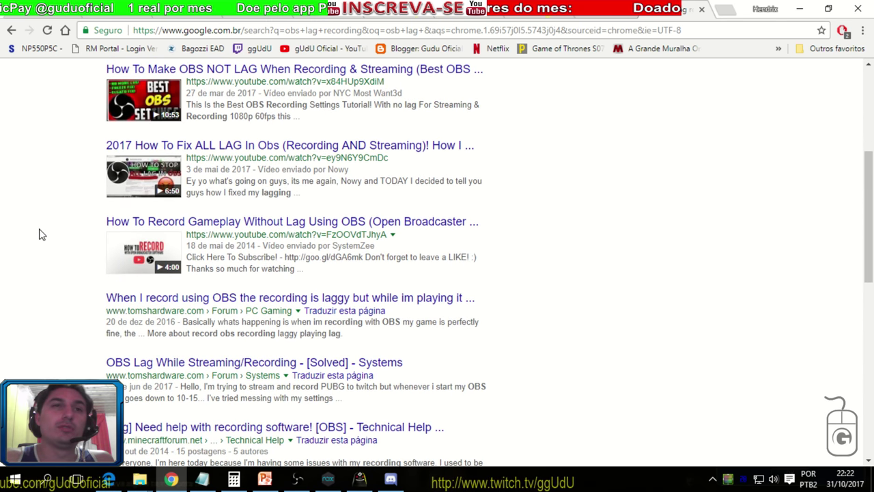
{"action": "scroll", "coordinate": [42, 232], "scroll_direction": "up", "scroll_amount": 4}
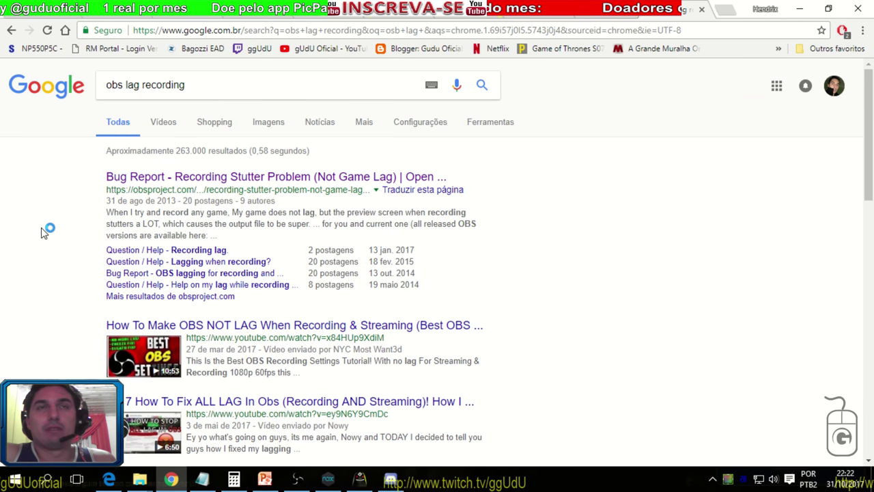
{"action": "scroll", "coordinate": [84, 143], "scroll_direction": "down", "scroll_amount": 2}
{"action": "scroll", "coordinate": [71, 157], "scroll_direction": "down", "scroll_amount": 2}
{"action": "scroll", "coordinate": [58, 172], "scroll_direction": "up", "scroll_amount": 4}
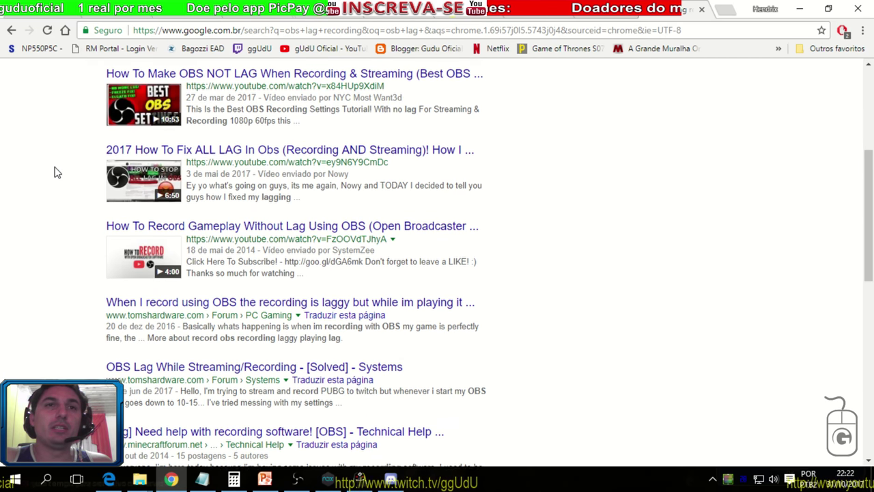
Search Google for "obs lag recording intel processors" and skim the results
{"action": "left_click", "coordinate": [229, 88]}
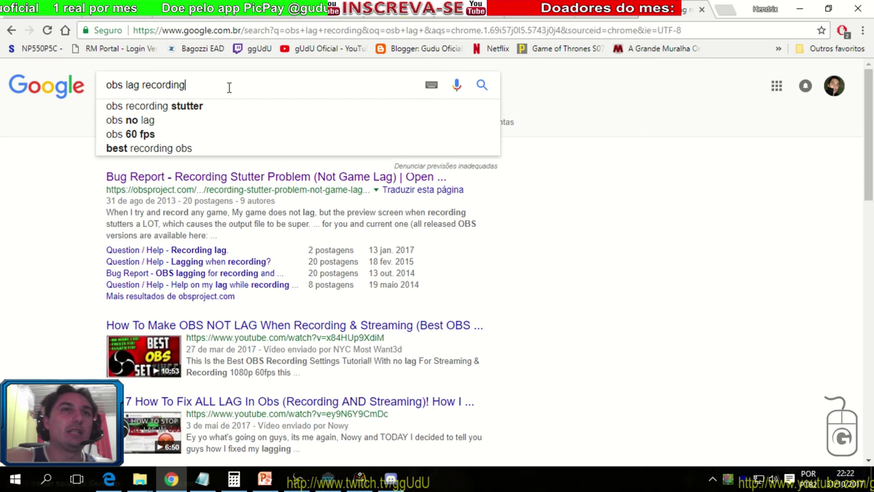
{"action": "type", "text": "amd "}
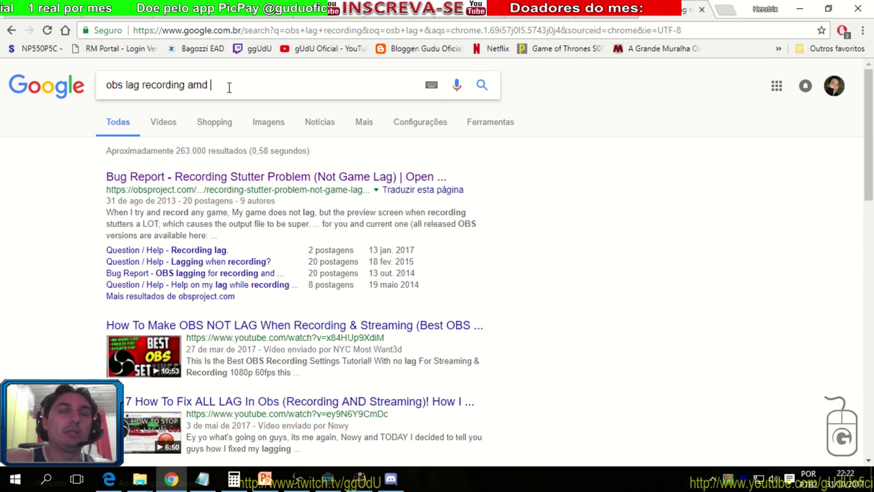
{"action": "type", "text": "processors"}
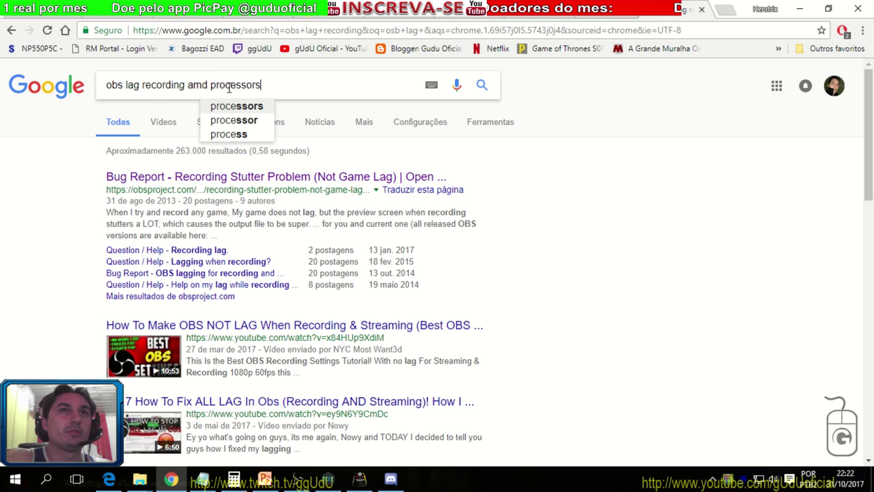
{"action": "key", "text": "BackSpace"}
{"action": "type", "text": "s"}
{"action": "key", "text": "Return"}
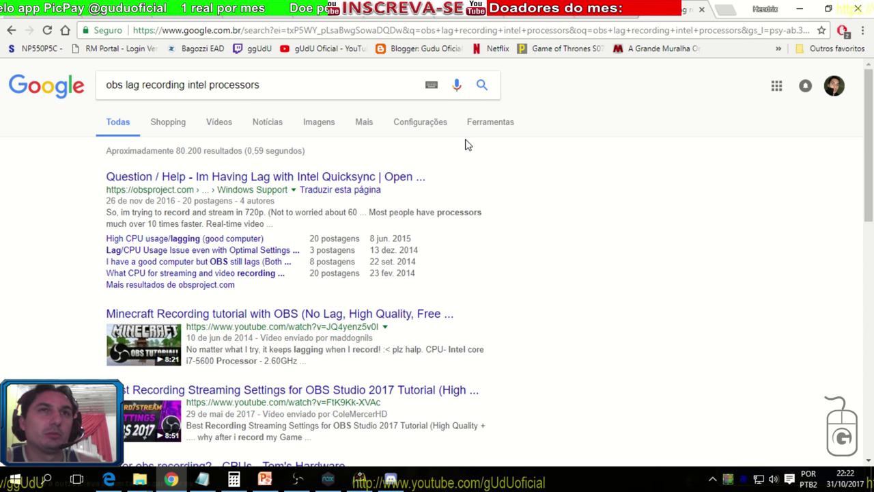
{"action": "scroll", "coordinate": [102, 236], "scroll_direction": "down", "scroll_amount": 1}
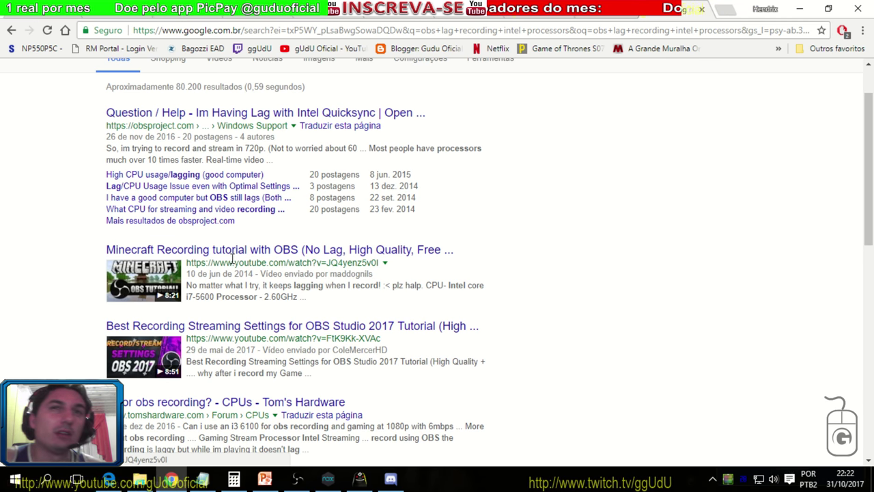
{"action": "scroll", "coordinate": [230, 262], "scroll_direction": "down", "scroll_amount": 1}
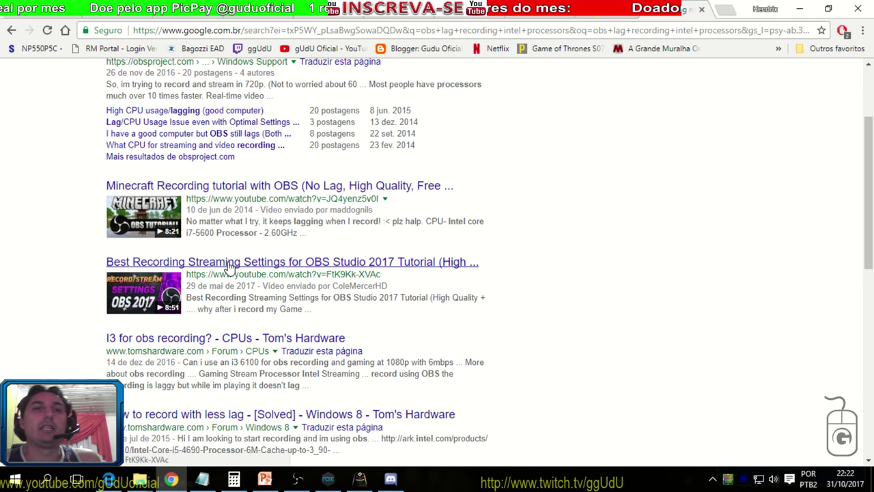
{"action": "scroll", "coordinate": [162, 271], "scroll_direction": "down", "scroll_amount": 3}
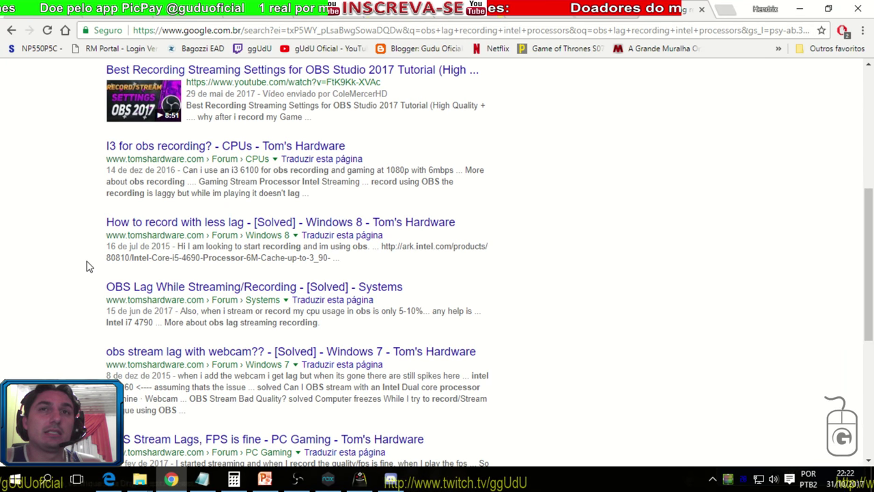
{"action": "scroll", "coordinate": [86, 267], "scroll_direction": "up", "scroll_amount": 5}
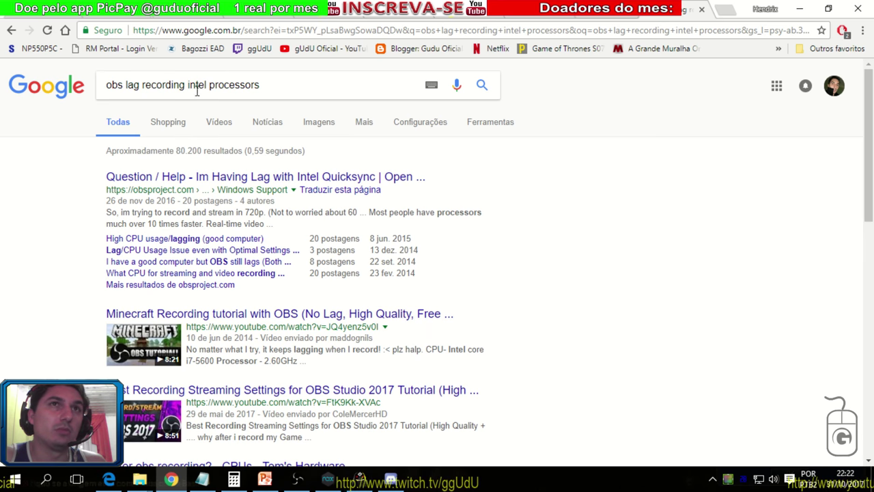
Change the Google search to "obs lag recording amd processors" and open the Tom's Hardware thread about laggy OBS recordings
{"action": "double_click", "coordinate": [197, 85]}
{"action": "type", "text": "amd"}
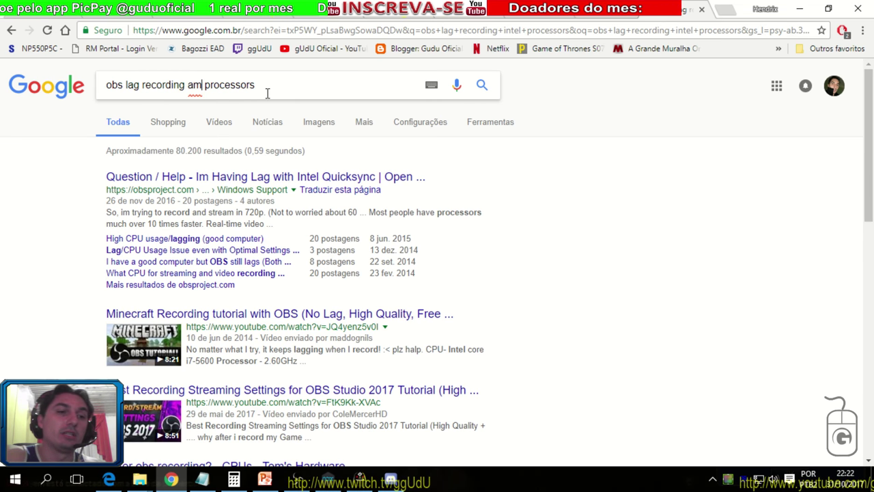
{"action": "key", "text": "Return"}
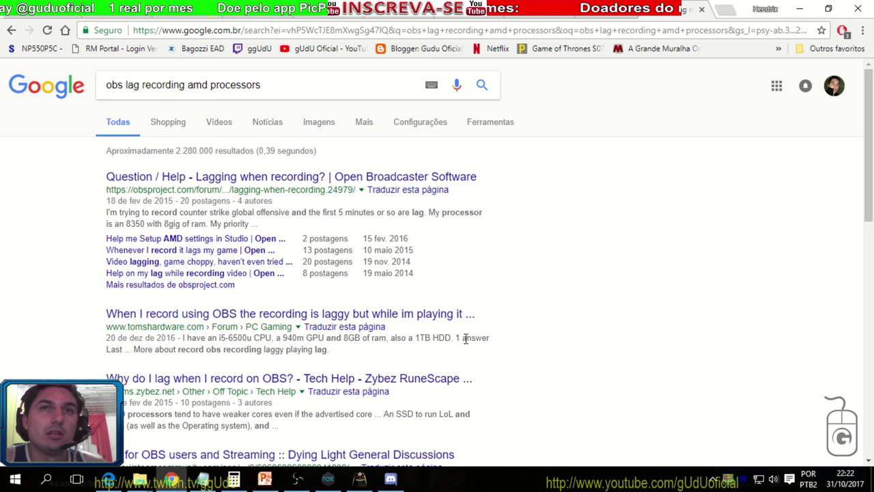
{"action": "left_click", "coordinate": [294, 314]}
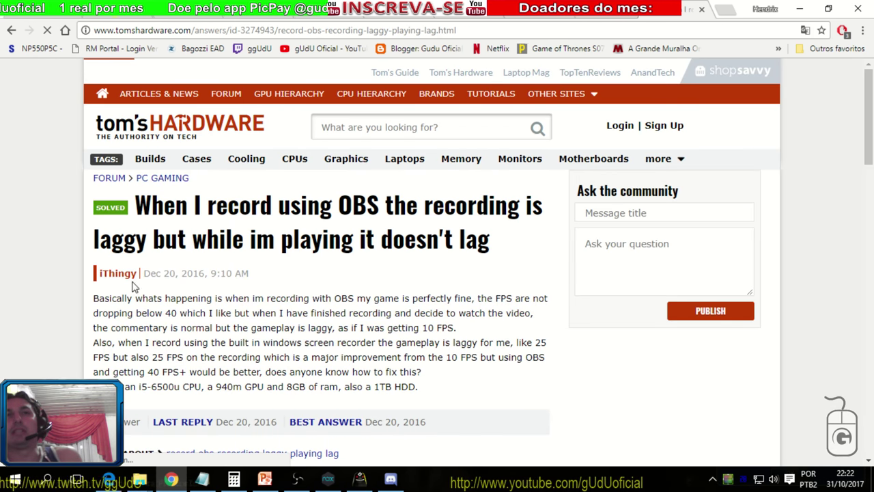
Read the thread's best answer, declining the site notifications and dismissing the newsletter sign-up
{"action": "scroll", "coordinate": [65, 273], "scroll_direction": "down", "scroll_amount": 3}
{"action": "scroll", "coordinate": [70, 270], "scroll_direction": "down", "scroll_amount": 5}
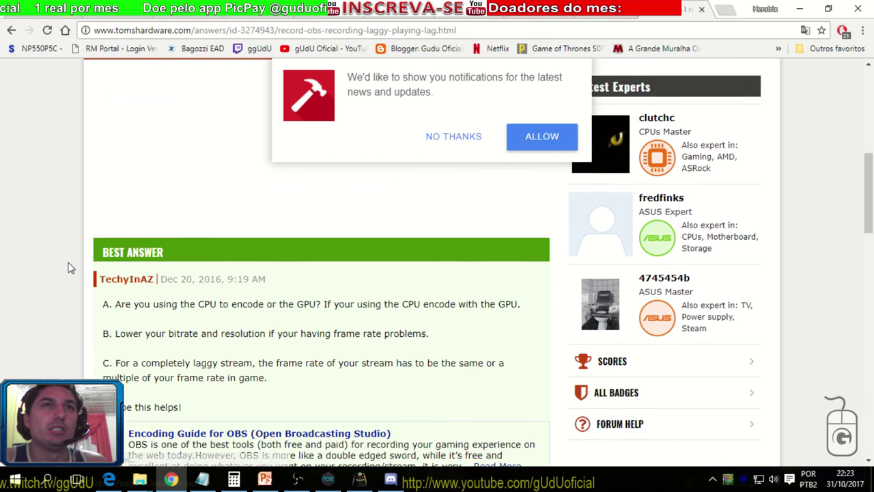
{"action": "left_click", "coordinate": [446, 136]}
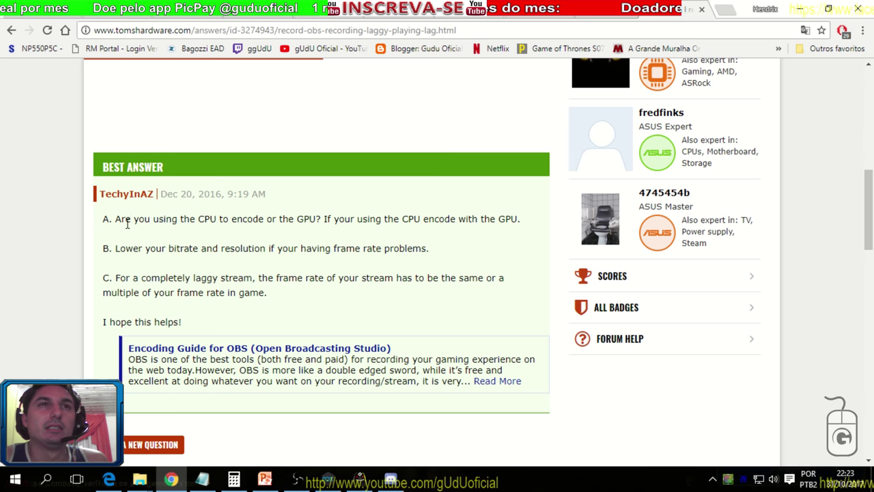
{"action": "scroll", "coordinate": [229, 293], "scroll_direction": "down", "scroll_amount": 1}
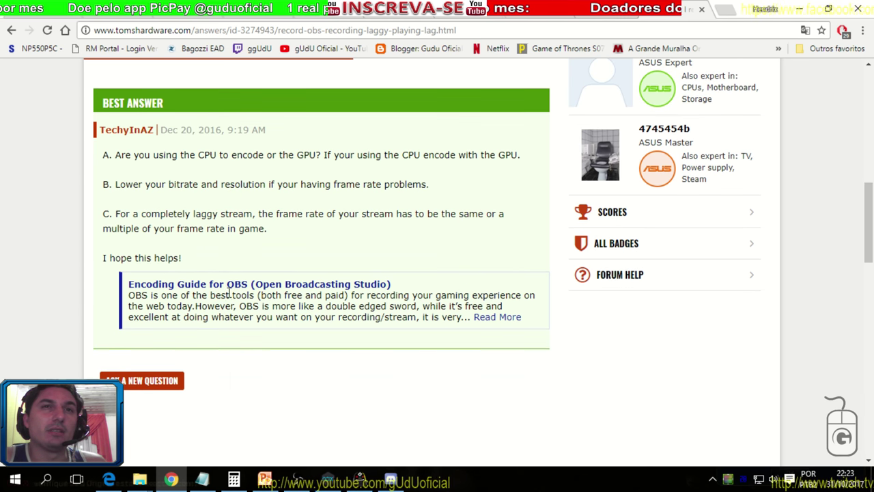
{"action": "scroll", "coordinate": [108, 301], "scroll_direction": "down", "scroll_amount": 4}
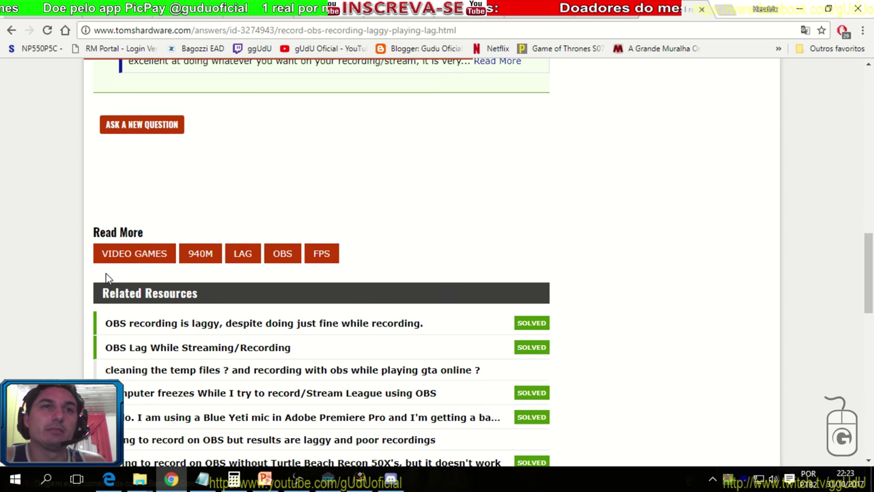
{"action": "scroll", "coordinate": [107, 277], "scroll_direction": "up", "scroll_amount": 4}
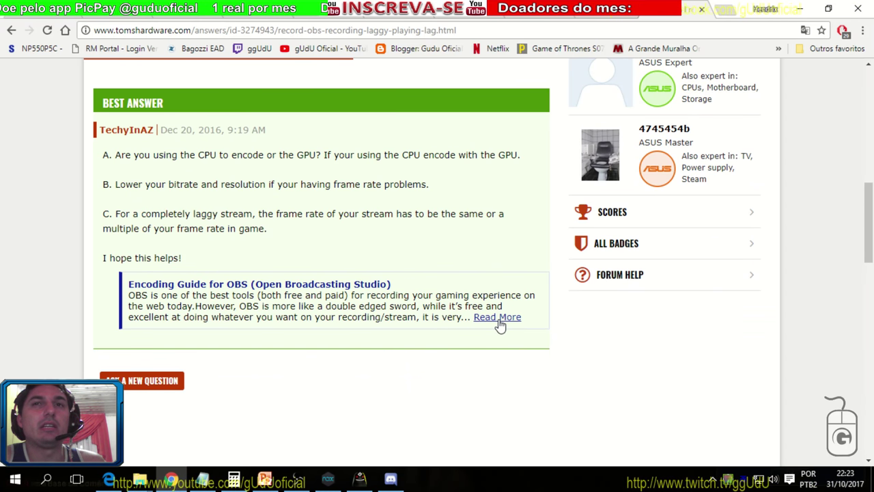
{"action": "scroll", "coordinate": [205, 273], "scroll_direction": "up", "scroll_amount": 5}
{"action": "scroll", "coordinate": [141, 277], "scroll_direction": "down", "scroll_amount": 5}
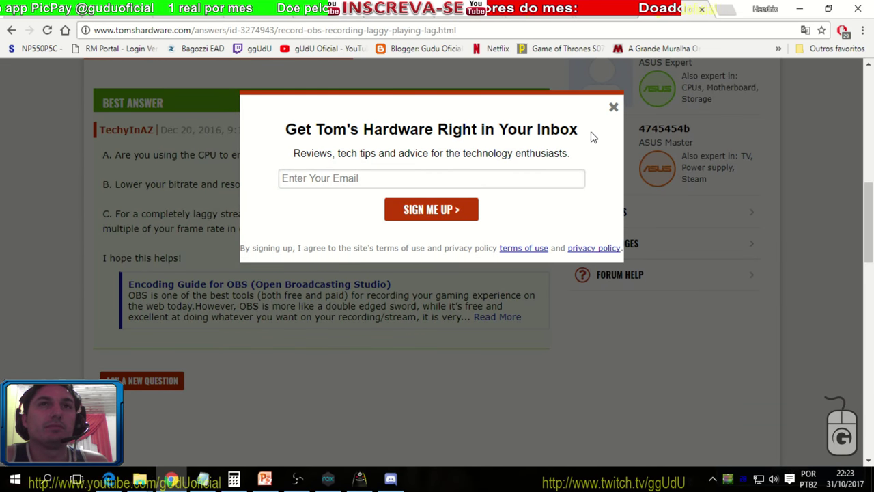
{"action": "left_click", "coordinate": [613, 108]}
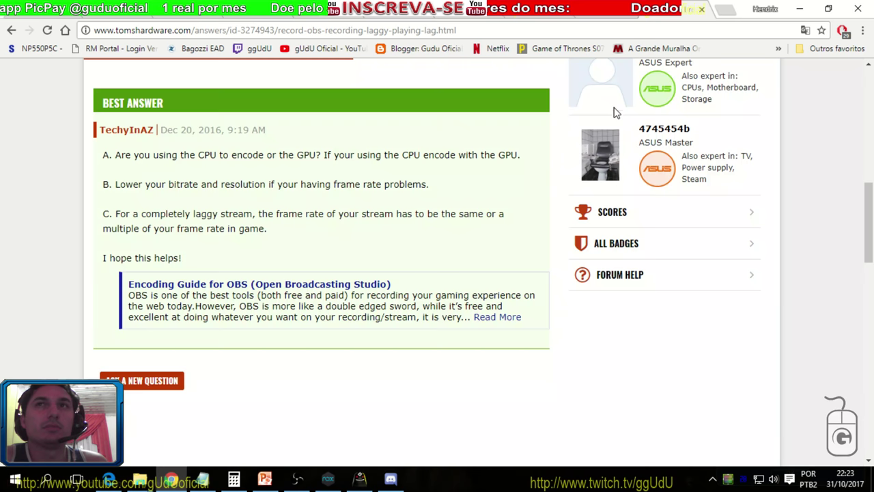
Open the linked Encoding Guide for OBS, read through to its Video Settings section, and highlight the term "Downscale filter"
{"action": "left_click", "coordinate": [493, 320]}
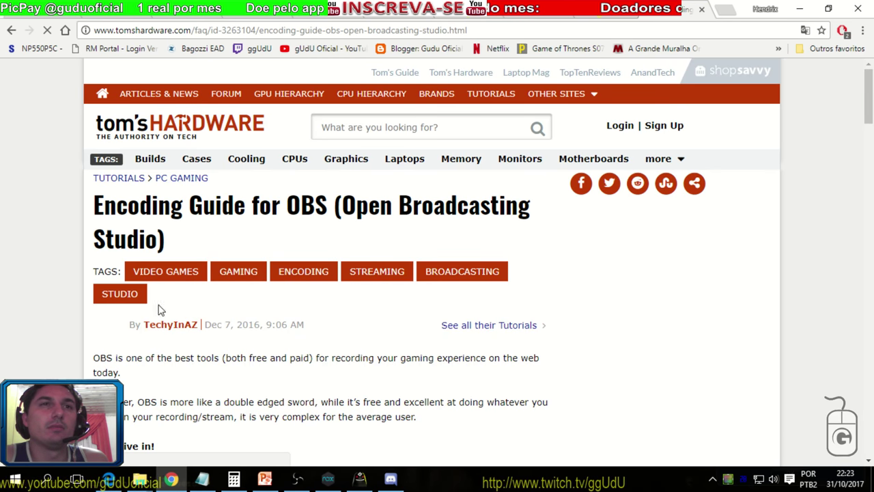
{"action": "scroll", "coordinate": [72, 268], "scroll_direction": "down", "scroll_amount": 5}
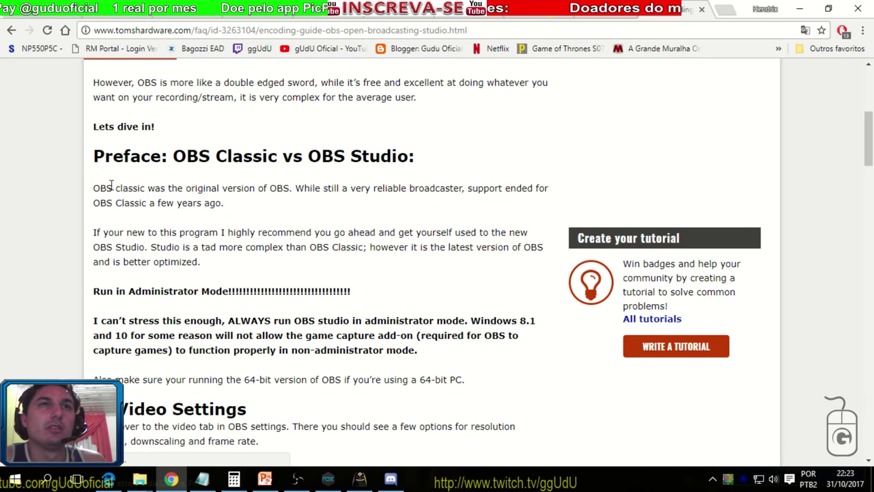
{"action": "scroll", "coordinate": [271, 172], "scroll_direction": "down", "scroll_amount": 2}
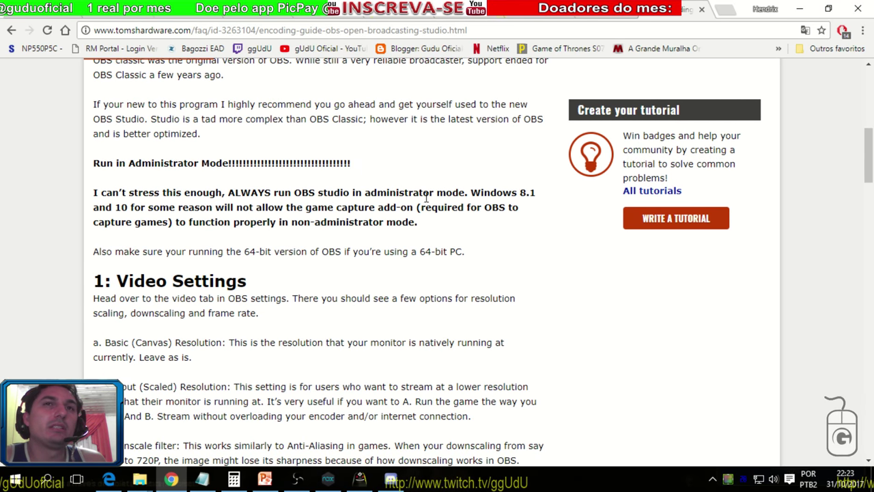
{"action": "scroll", "coordinate": [426, 197], "scroll_direction": "down", "scroll_amount": 1}
{"action": "scroll", "coordinate": [434, 206], "scroll_direction": "down", "scroll_amount": 1}
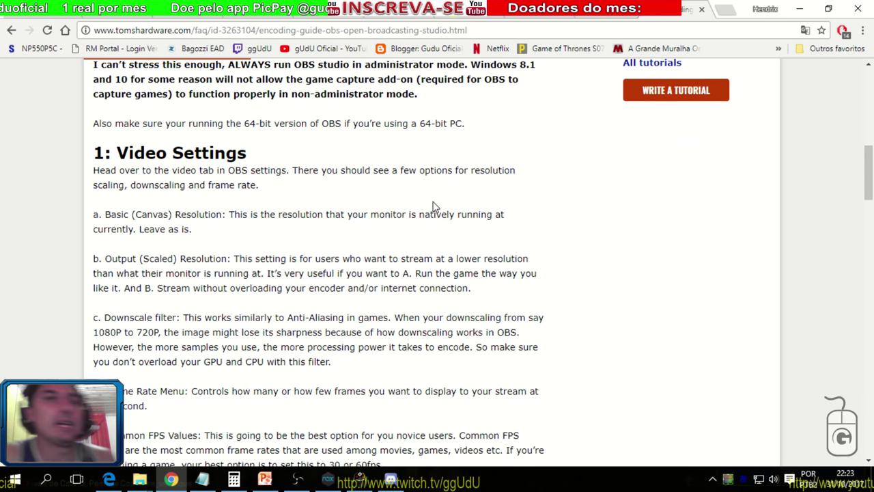
{"action": "scroll", "coordinate": [434, 207], "scroll_direction": "down", "scroll_amount": 2}
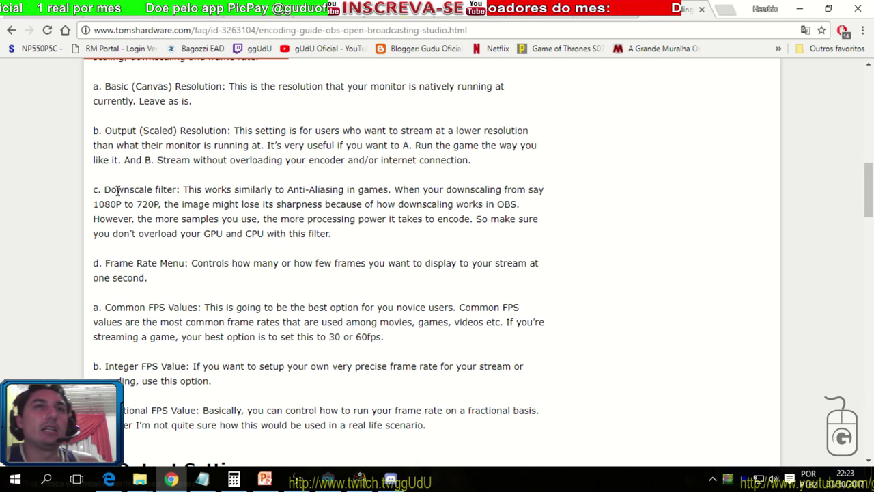
{"action": "left_click_drag", "start_coordinate": [105, 189], "coordinate": [178, 188]}
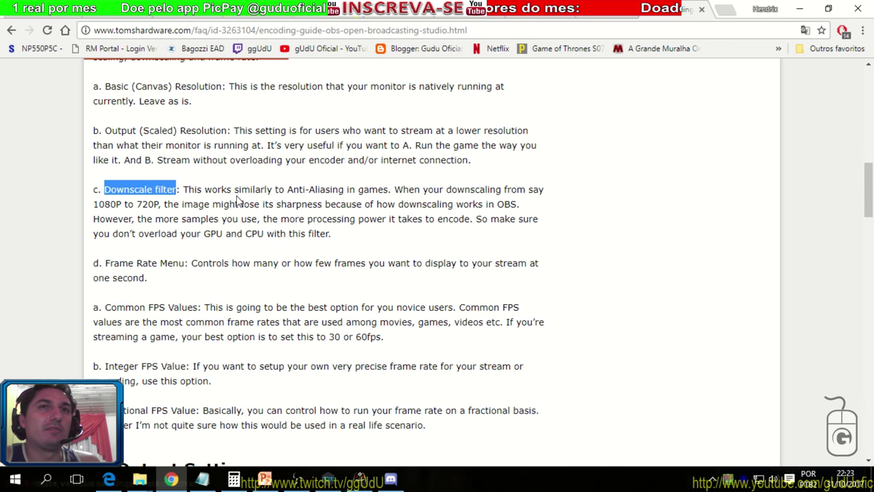